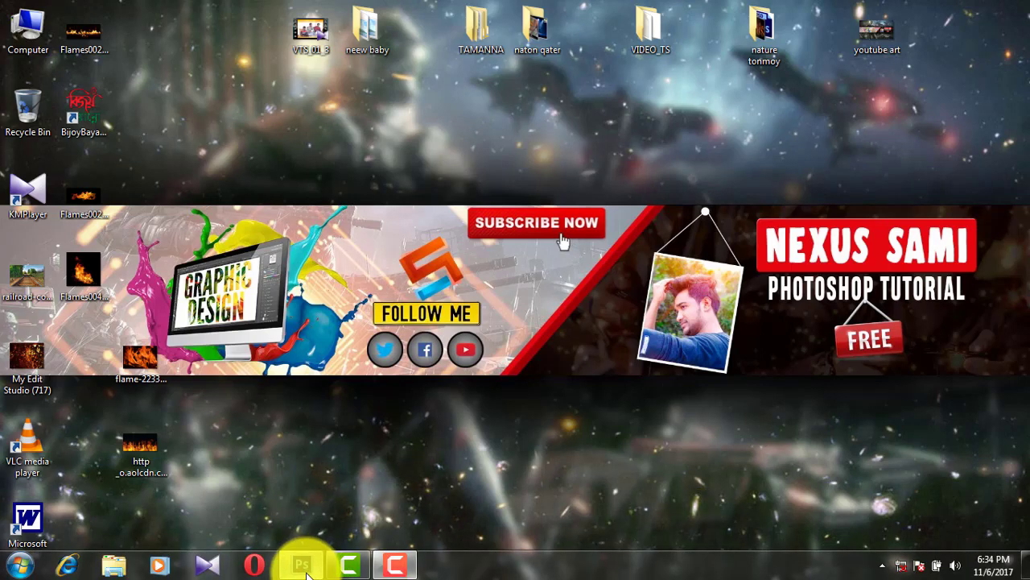
Step: Restore the Photoshop window from the Windows taskbar
click(304, 566)
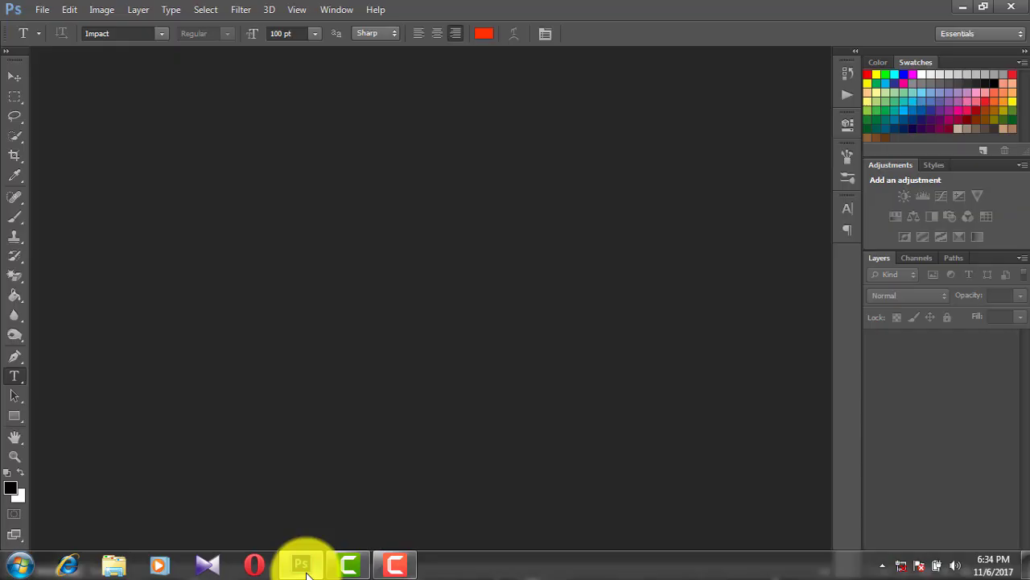
Step: Create a new 900×600 px document at 300 ppi
click(37, 10)
click(54, 23)
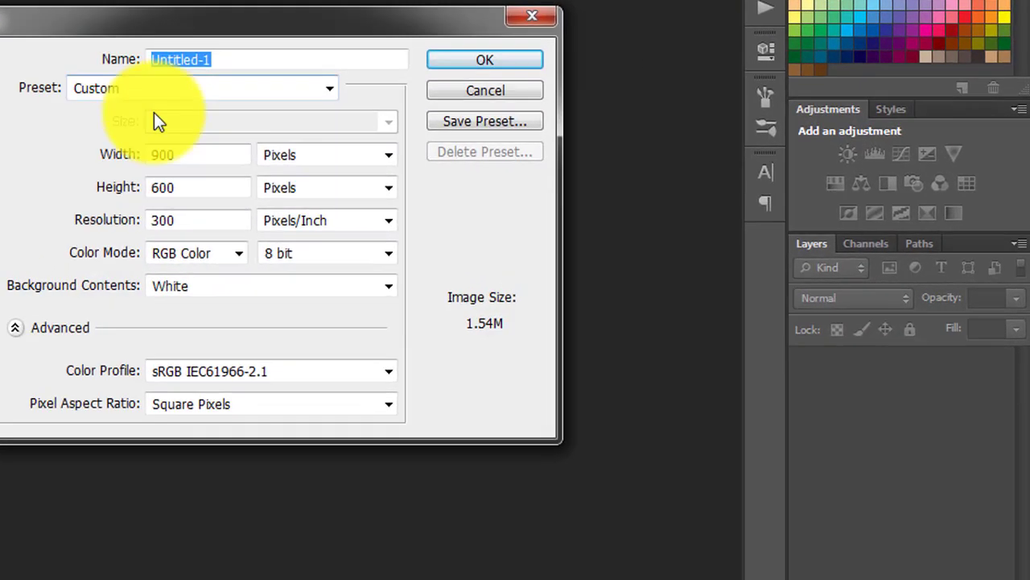
double_click(197, 153)
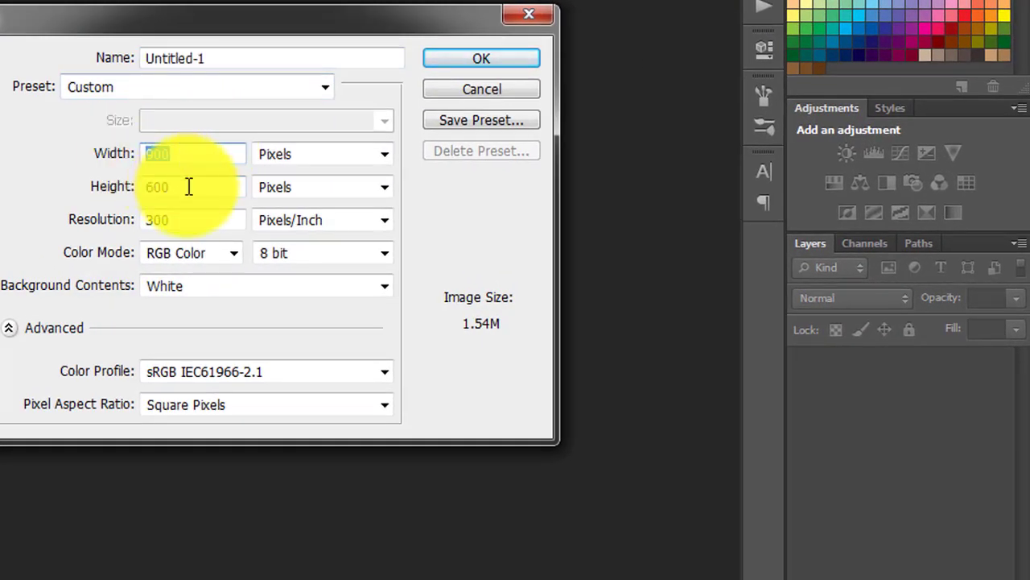
key(Tab)
key(Tab)
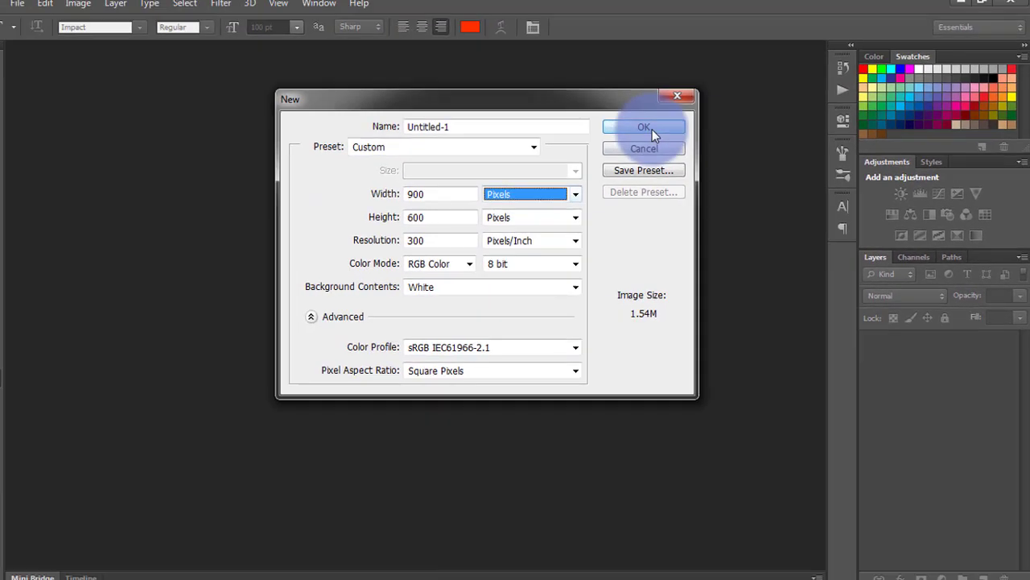
click(652, 130)
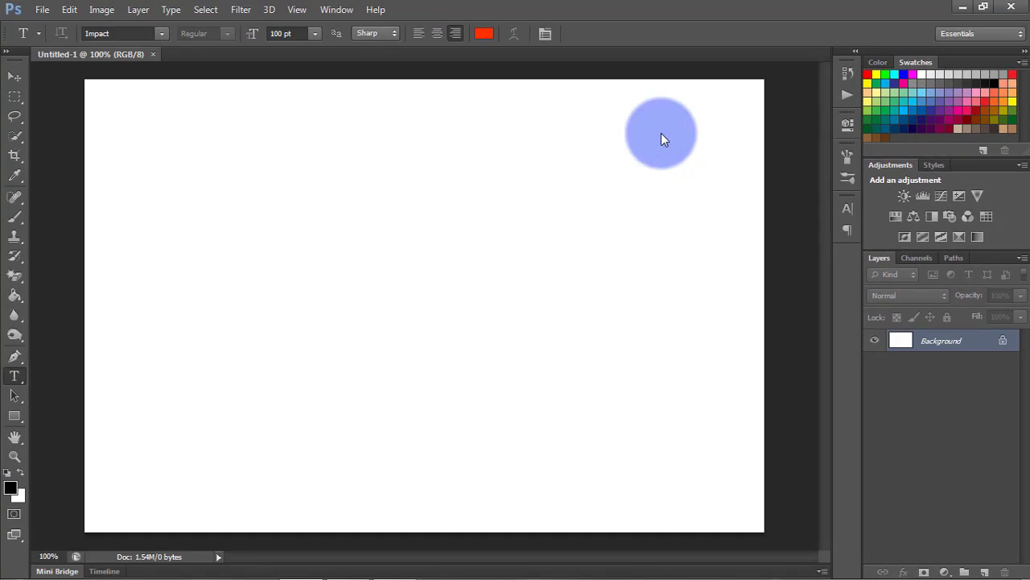
Step: Convert the locked Background into a normal Layer 0
click(957, 332)
right_click(964, 342)
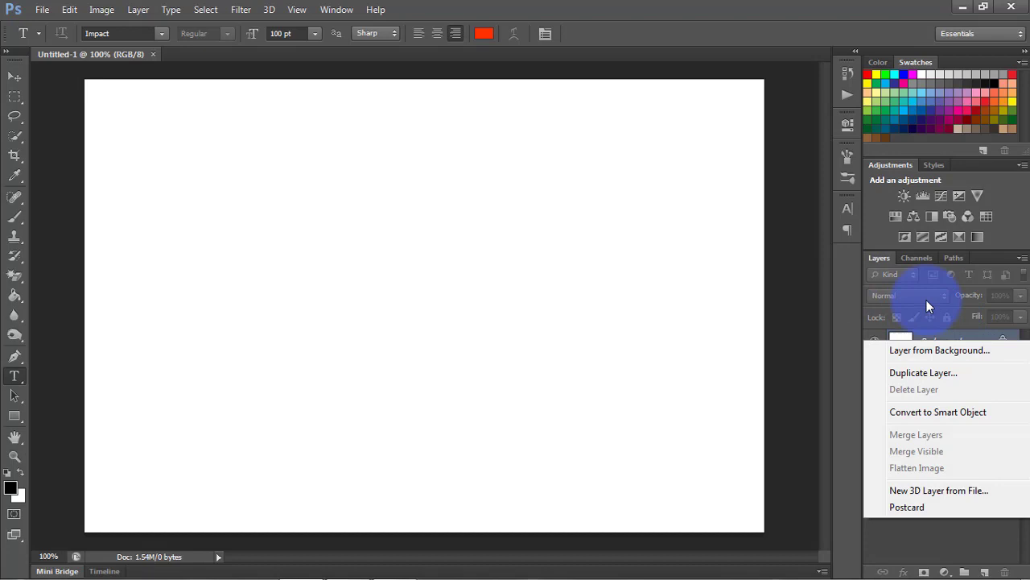
click(940, 351)
click(638, 173)
click(366, 237)
Step: Fill Layer 0 solid black with the Paint Bucket
click(14, 276)
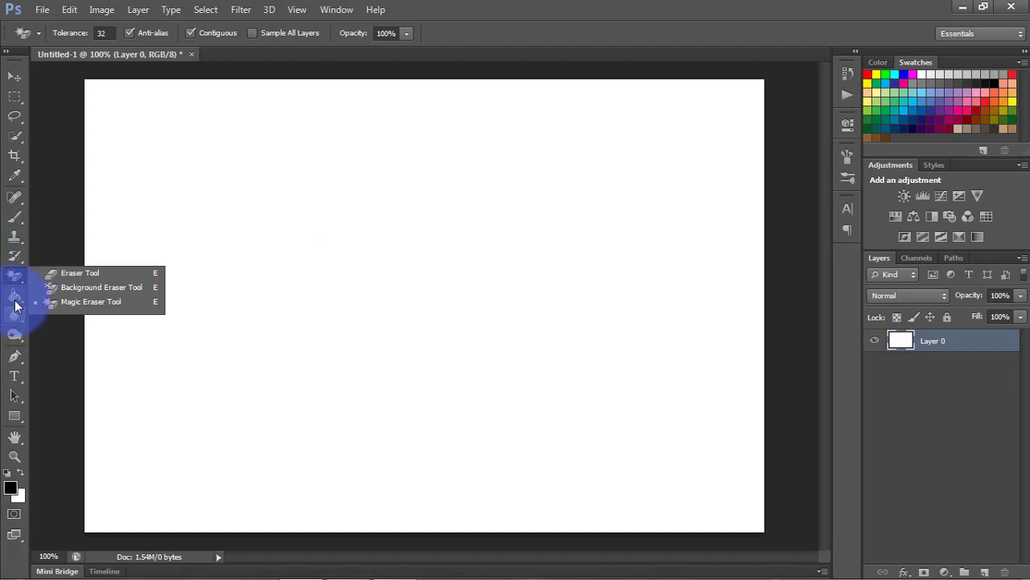
click(16, 301)
click(80, 306)
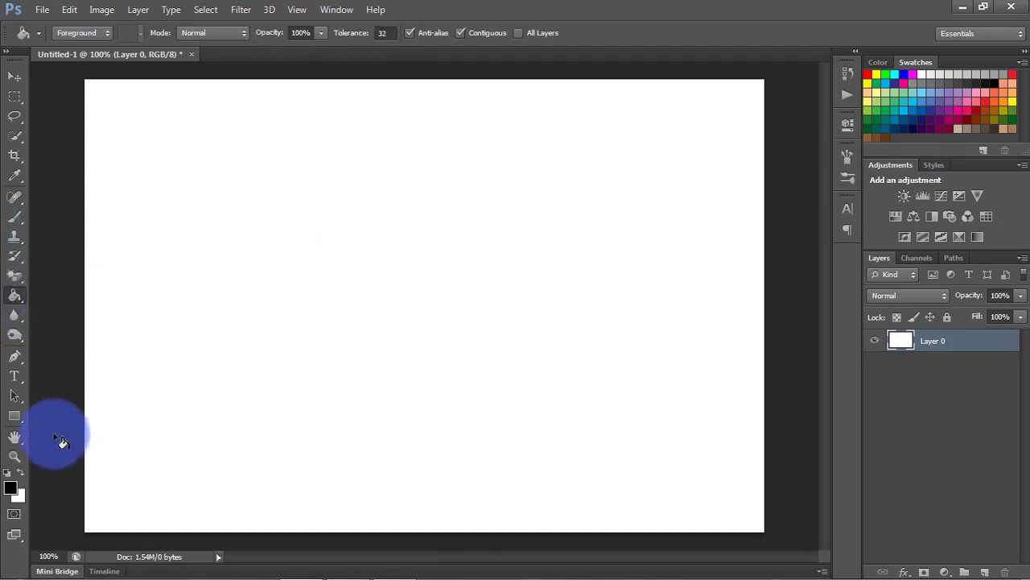
click(366, 312)
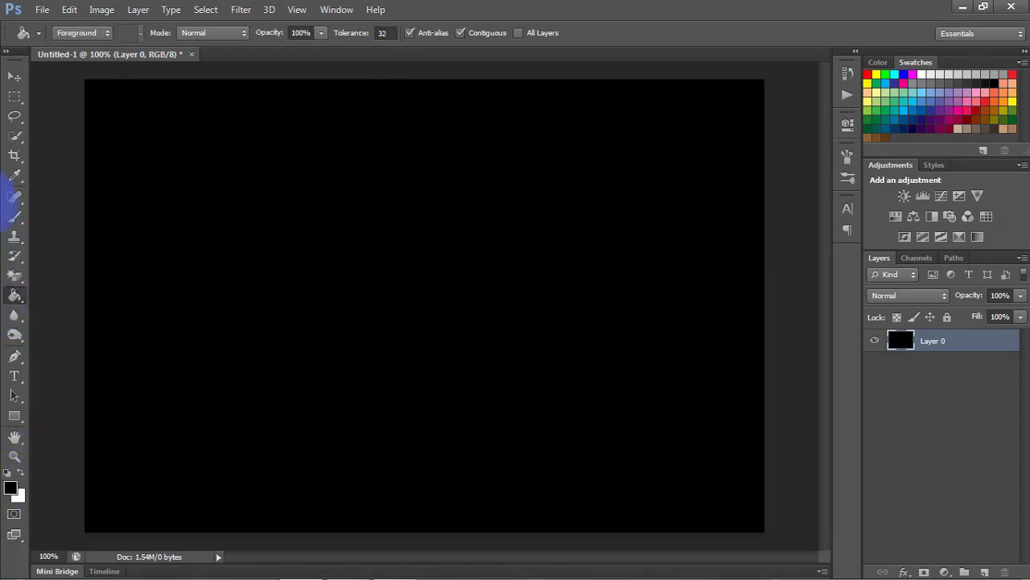
click(16, 378)
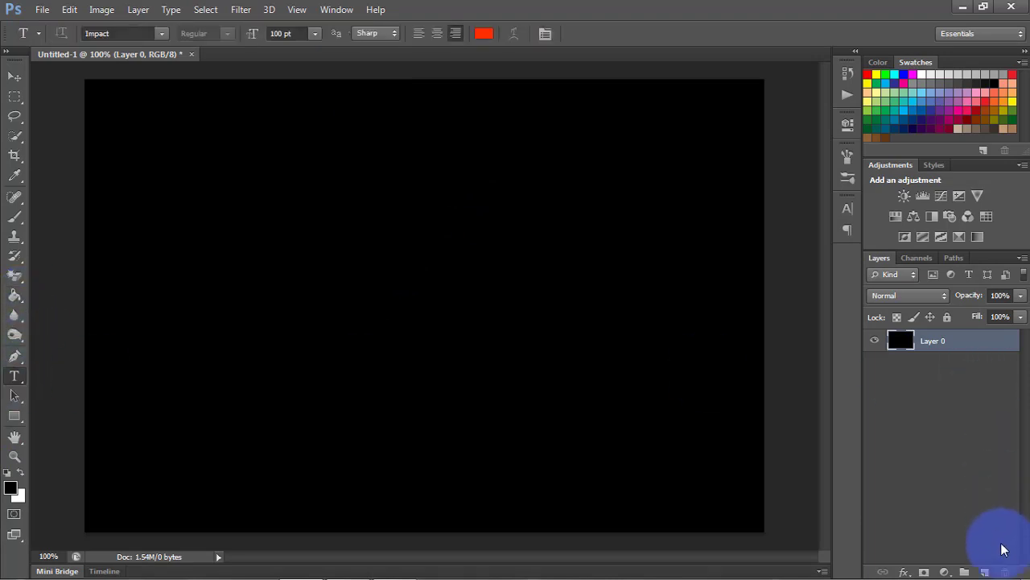
Step: Add an empty layer and set the text colour to #ff3000
click(984, 571)
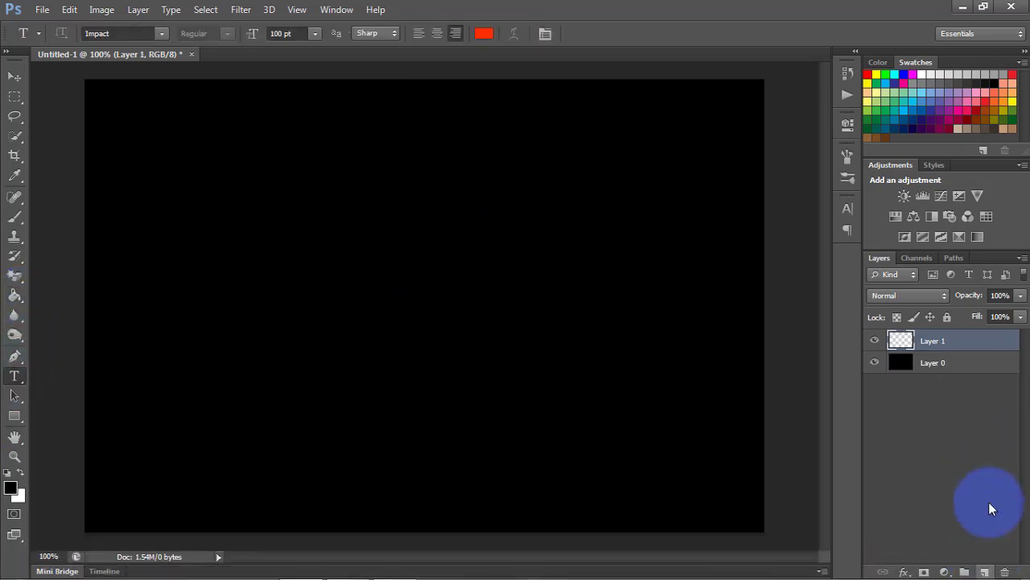
click(485, 33)
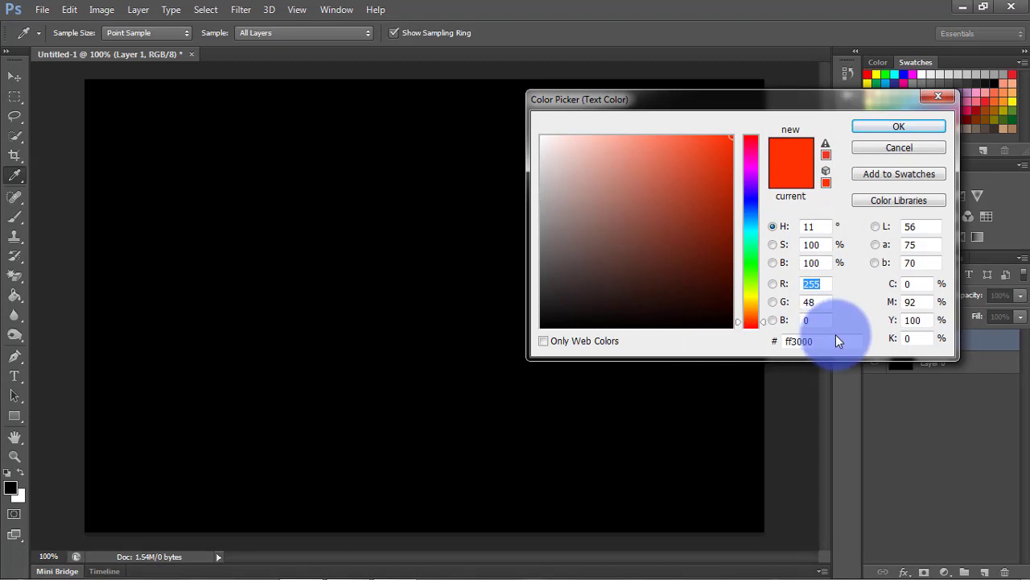
drag(817, 341, 753, 344)
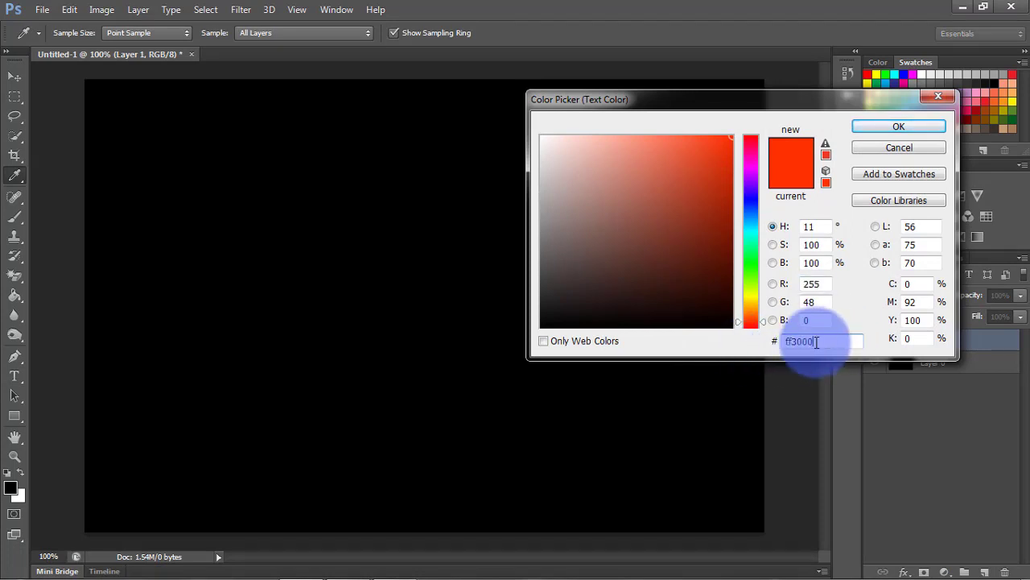
drag(816, 341, 754, 343)
click(923, 127)
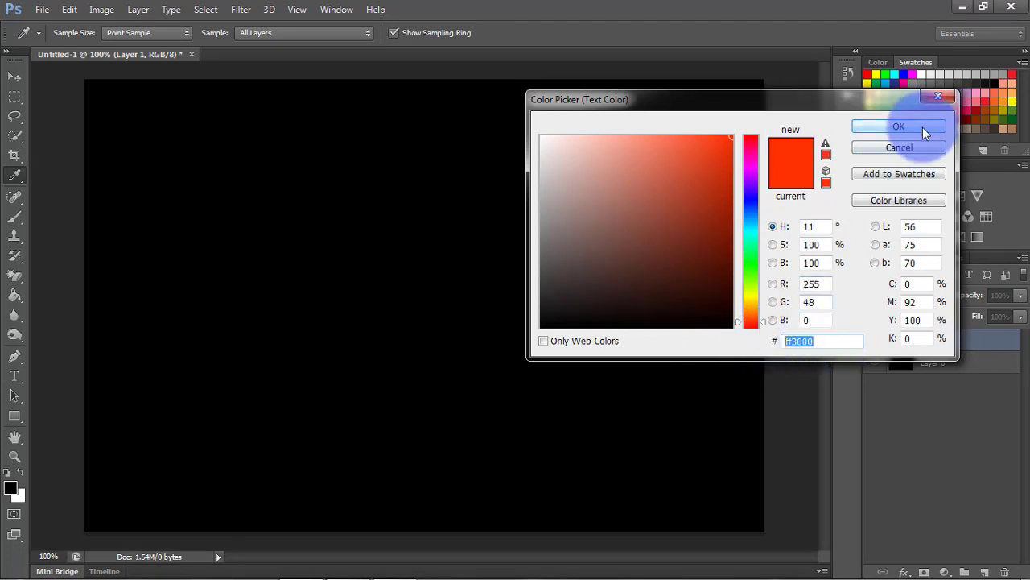
click(922, 127)
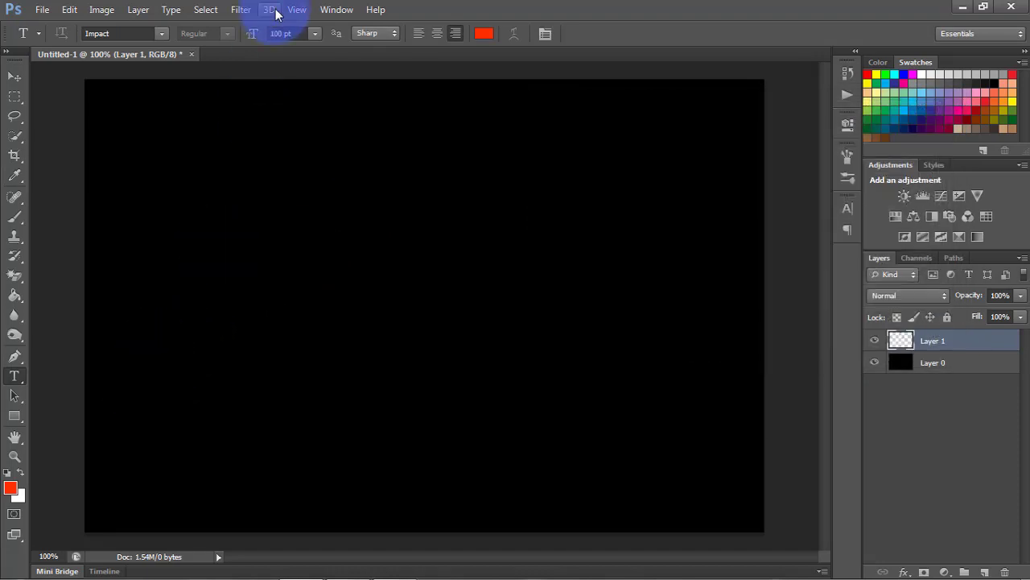
Step: Type SAMI in 100 pt Impact, position it across the canvas and commit
click(315, 36)
click(282, 46)
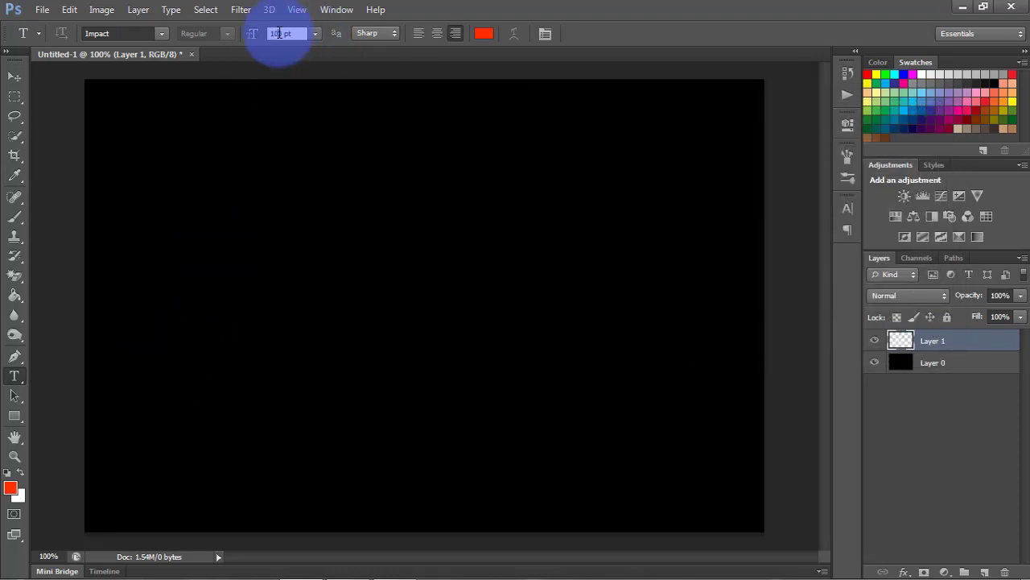
click(138, 355)
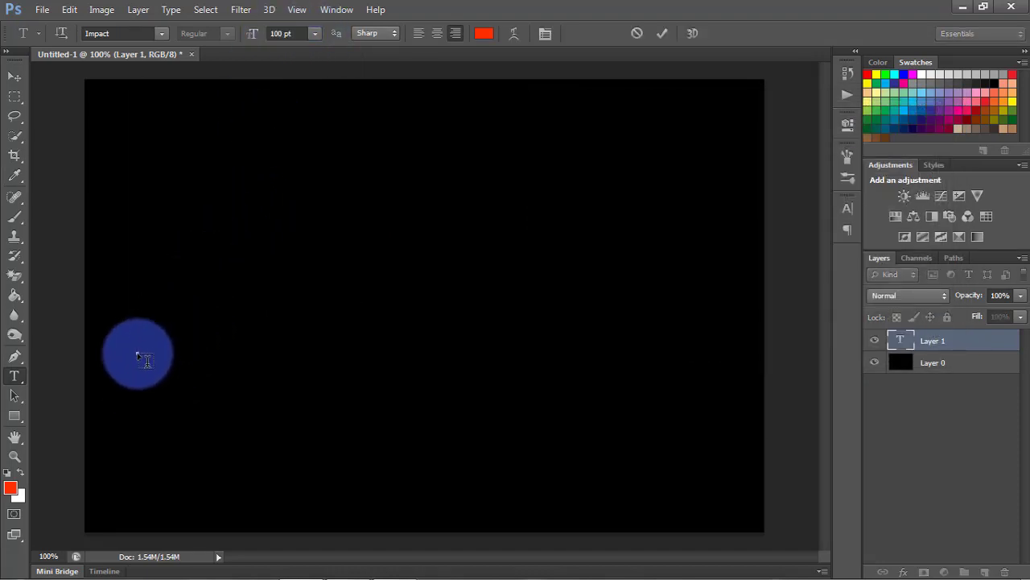
text(S)
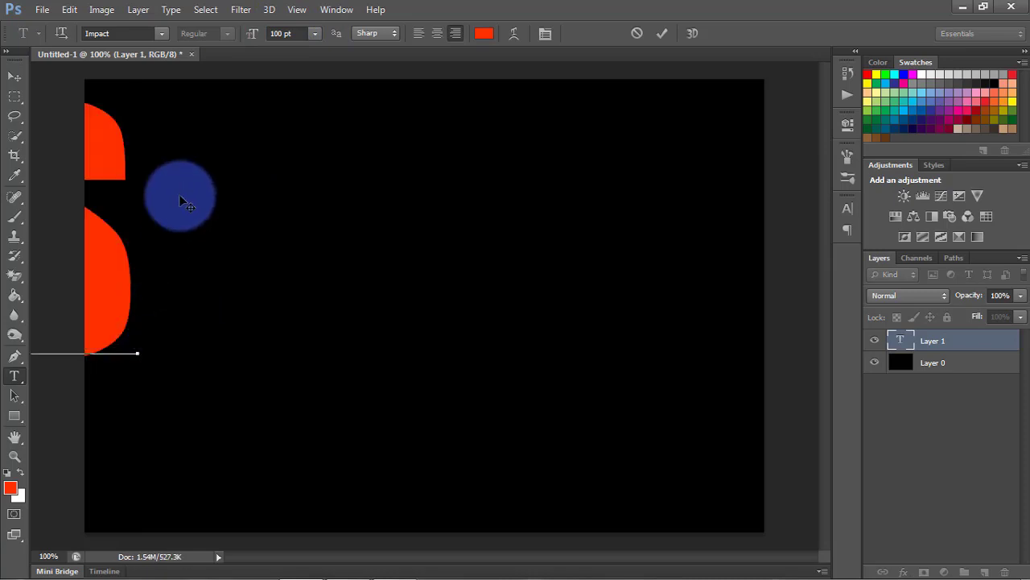
drag(179, 192, 324, 288)
text(A)
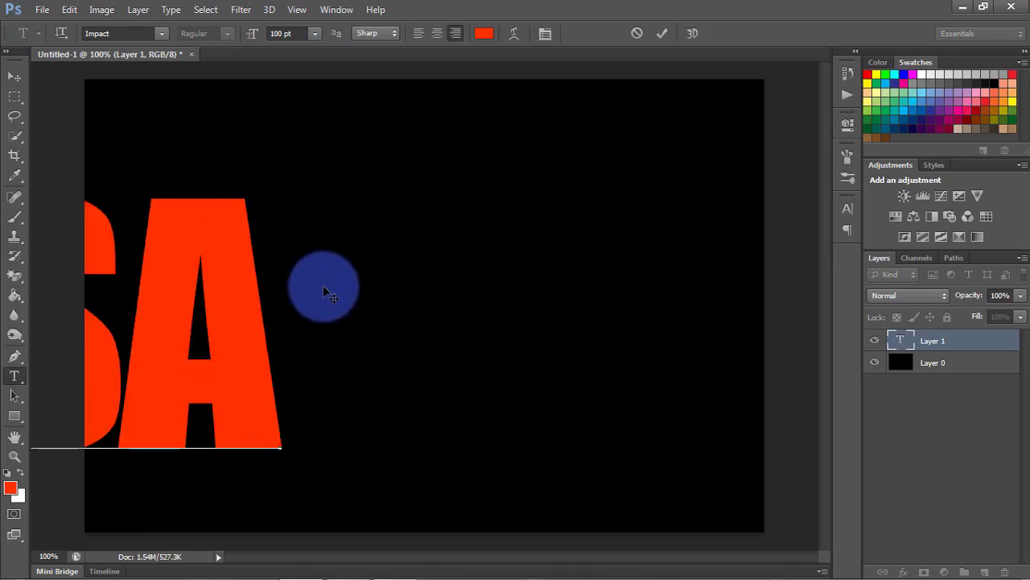
text(MI)
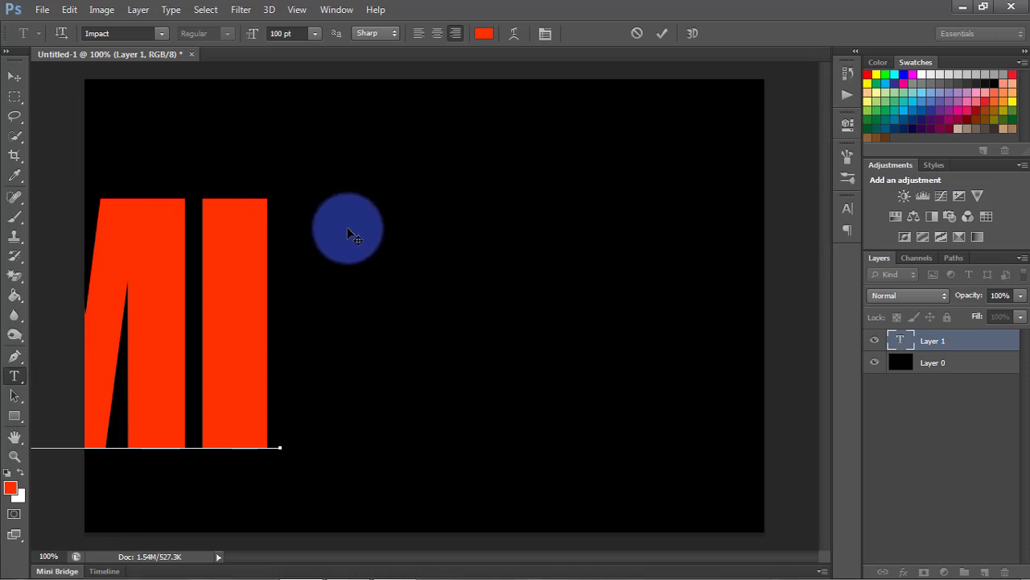
drag(347, 227, 781, 214)
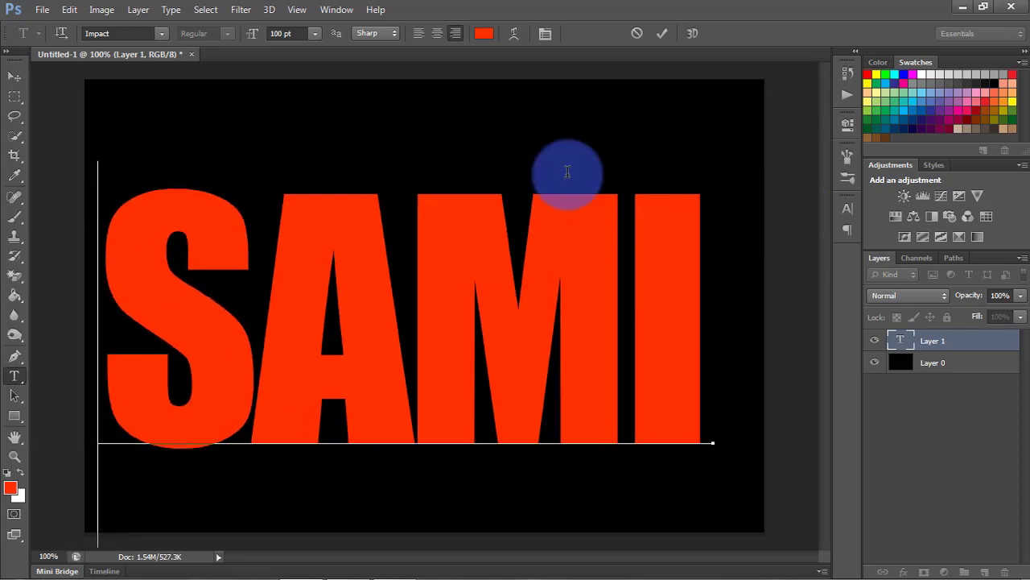
click(4, 75)
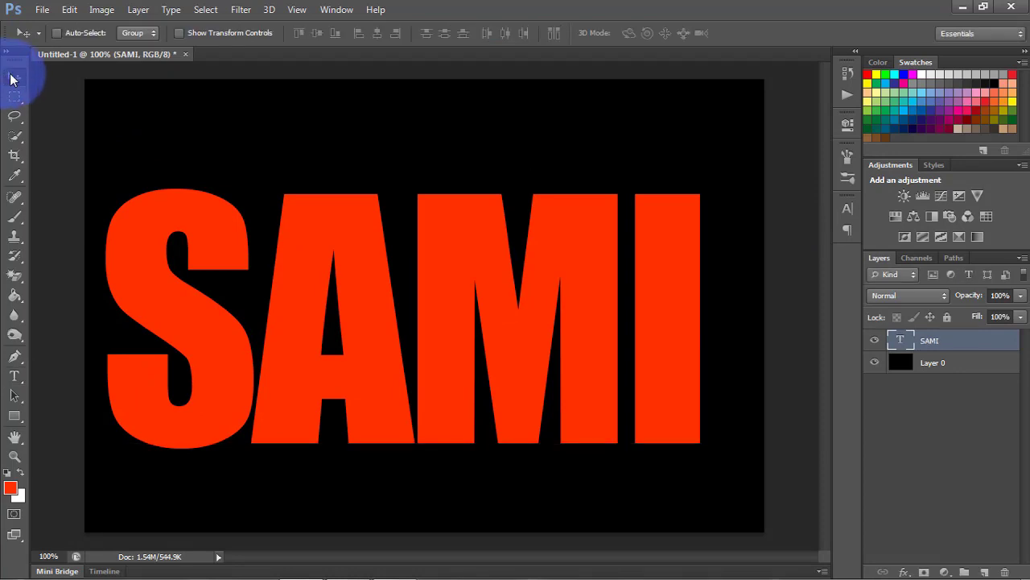
Step: Set the SAMI letter tracking to -25 in the Character panel
key(t)
click(472, 288)
key(ctrl+a)
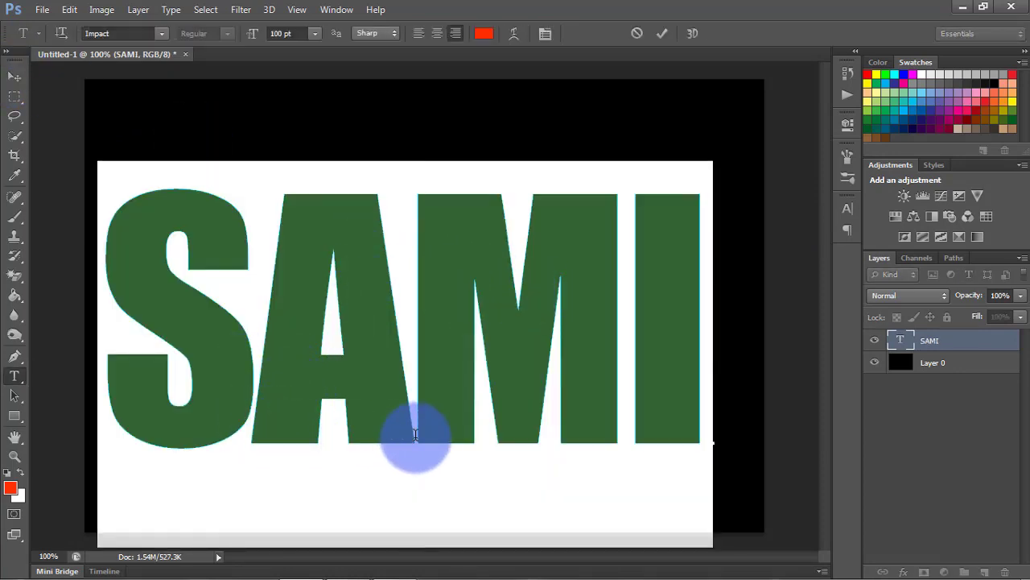
click(542, 39)
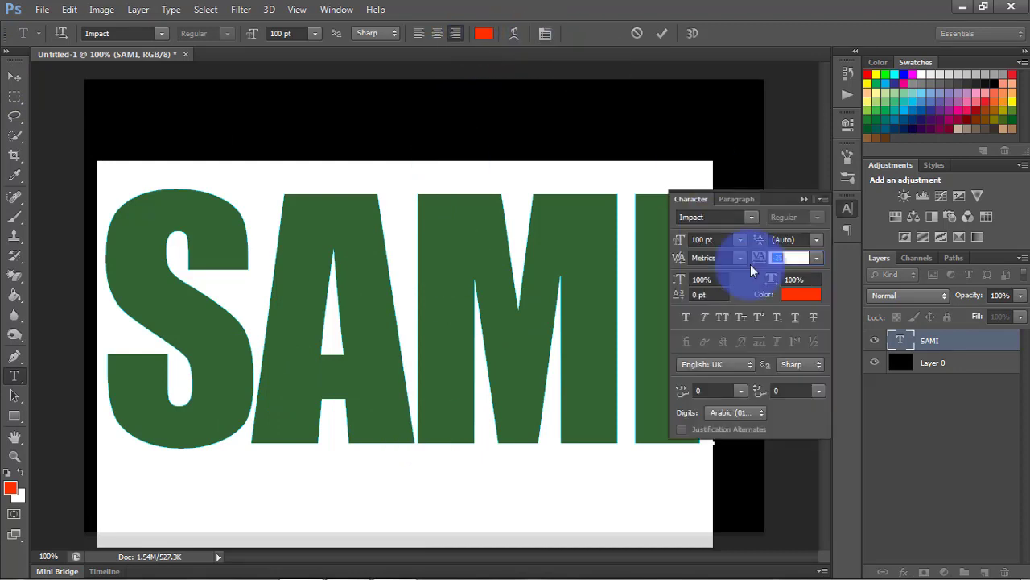
click(816, 260)
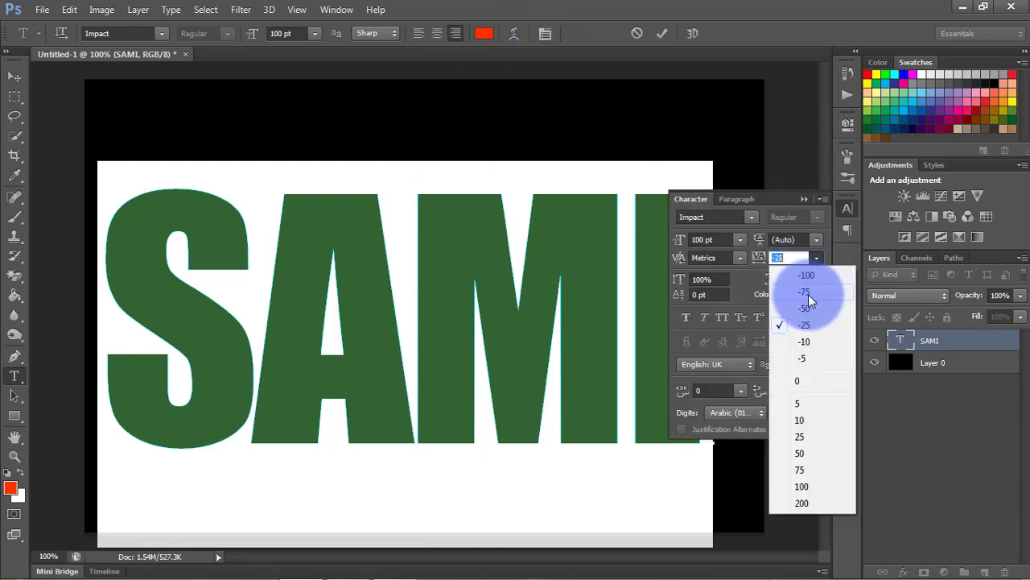
click(797, 381)
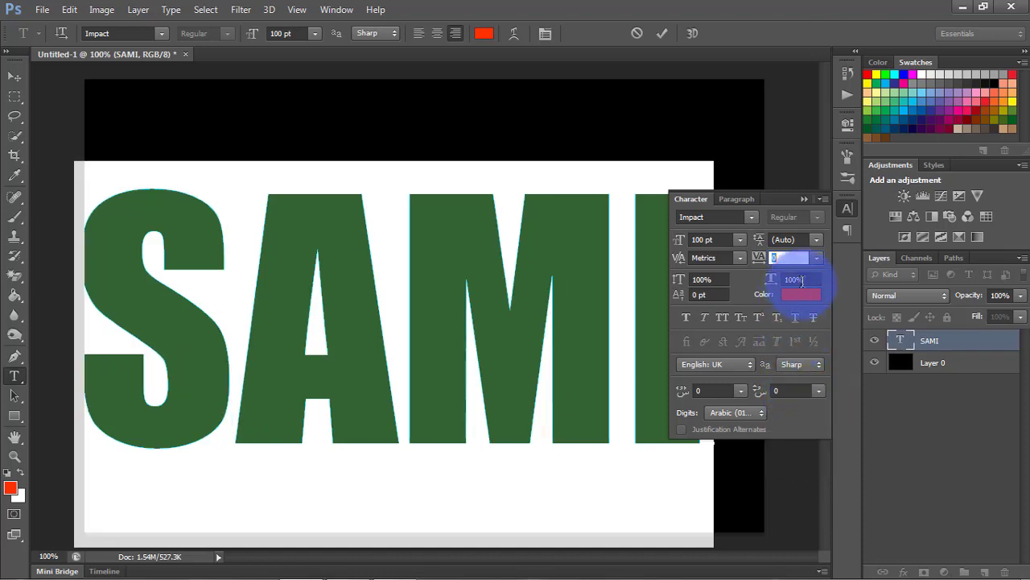
click(816, 259)
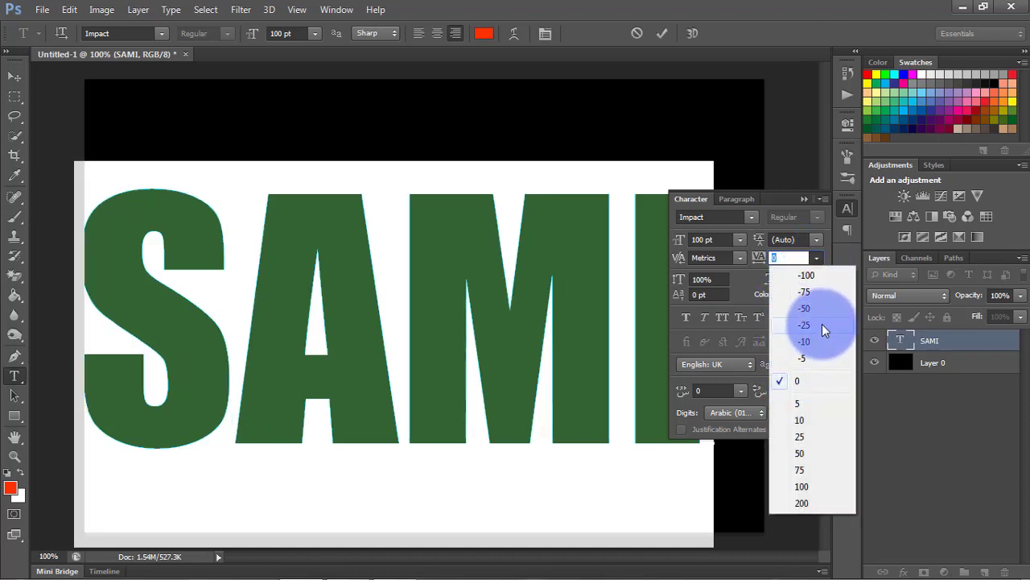
click(822, 323)
click(815, 259)
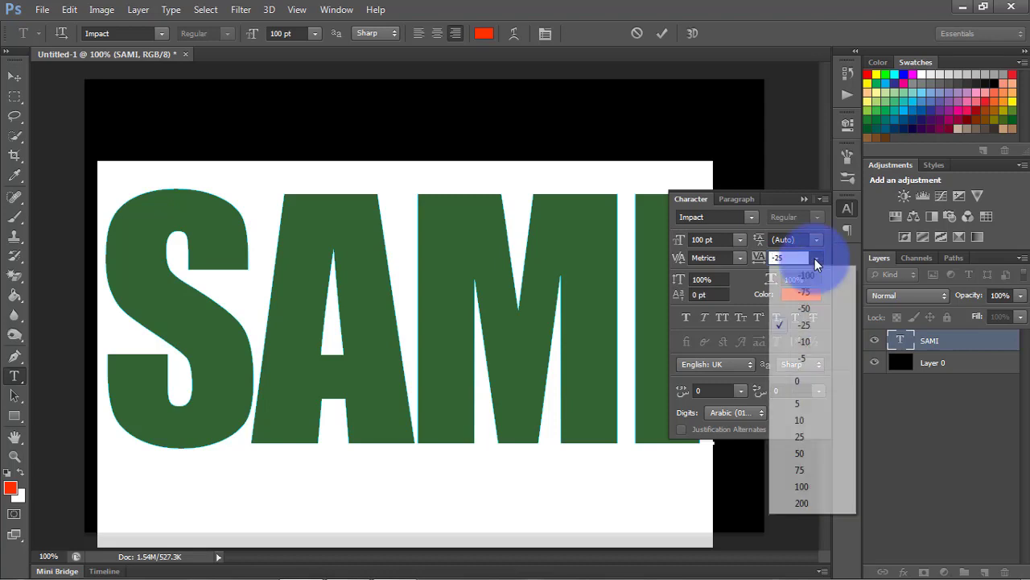
click(814, 307)
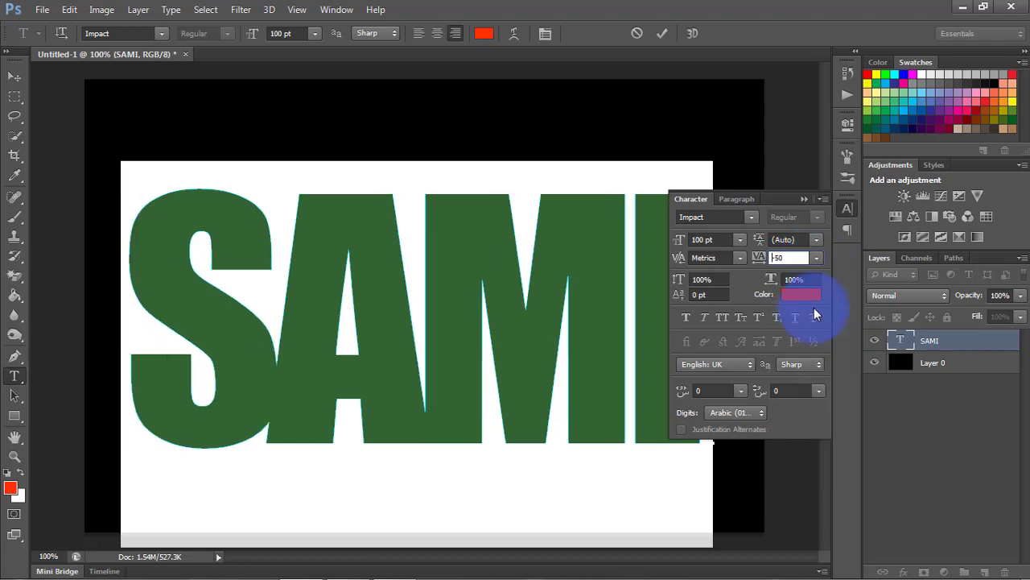
click(813, 262)
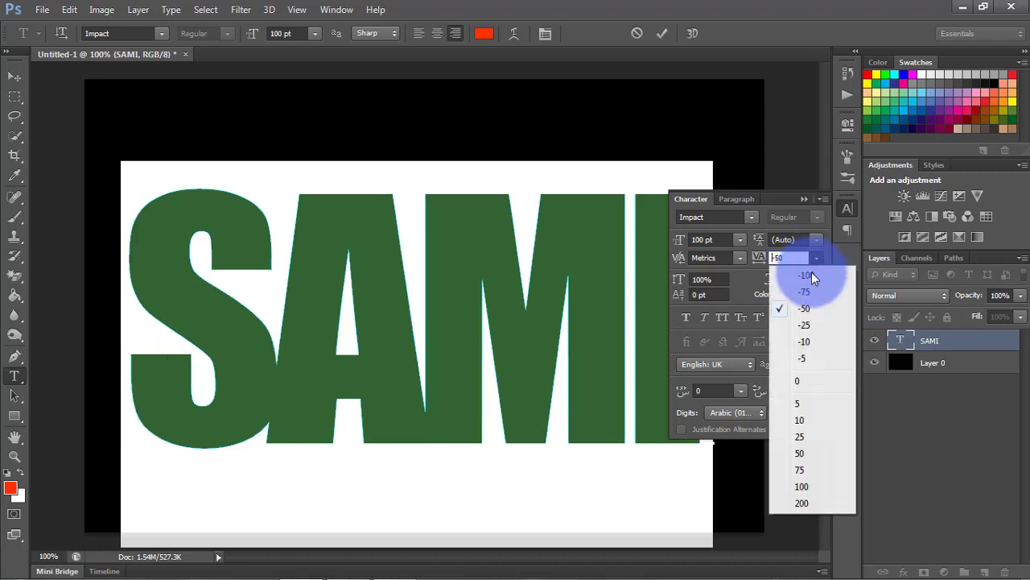
click(810, 325)
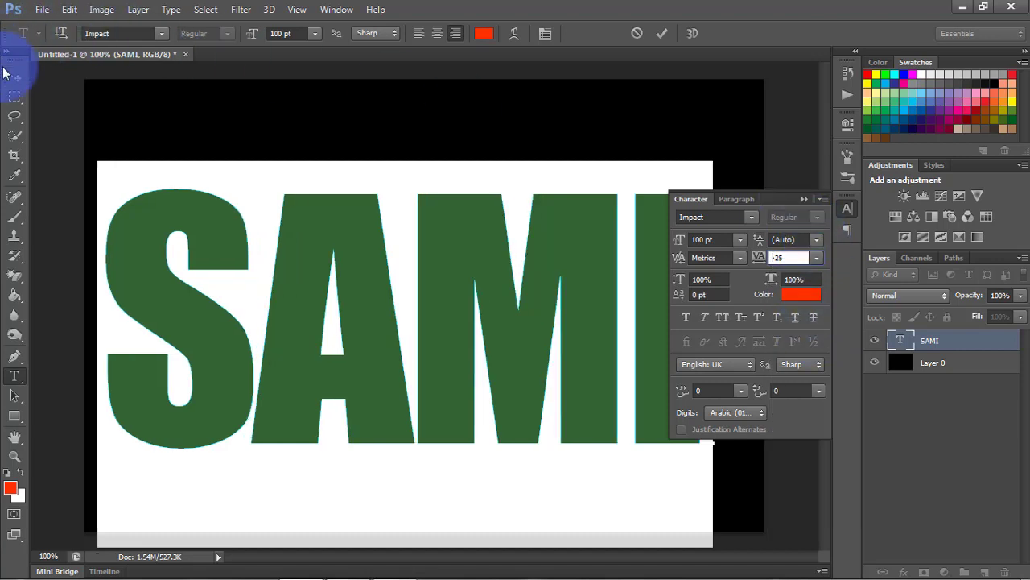
Step: Centre SAMI horizontally on the canvas and nudge it slightly down
click(15, 75)
click(804, 199)
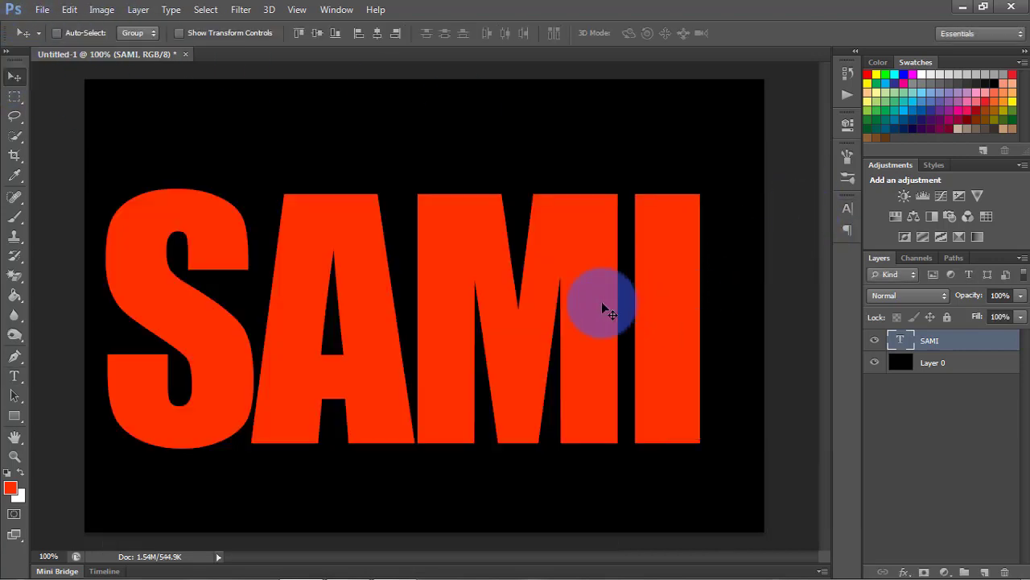
click(367, 37)
click(377, 33)
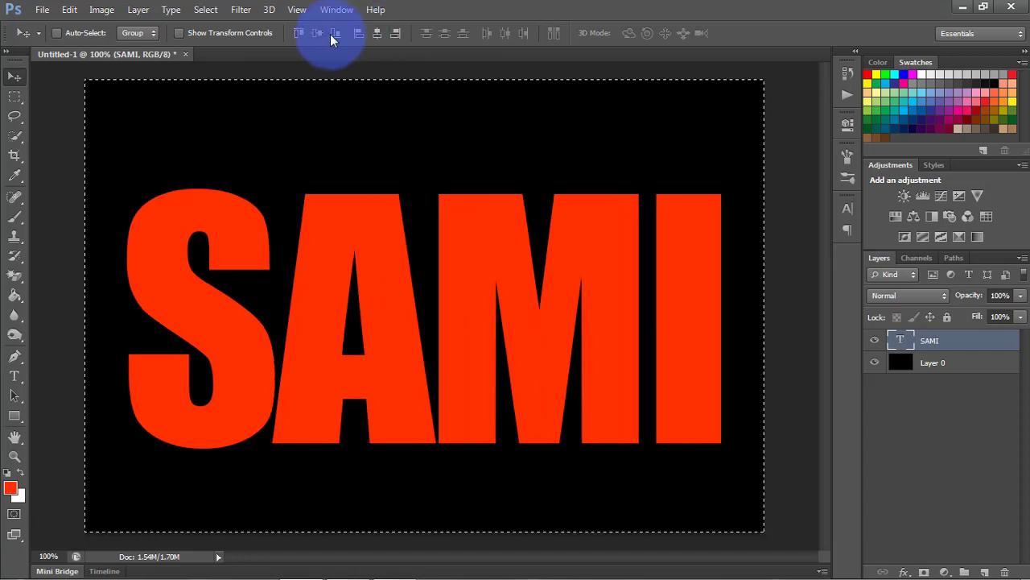
key(ctrl+d)
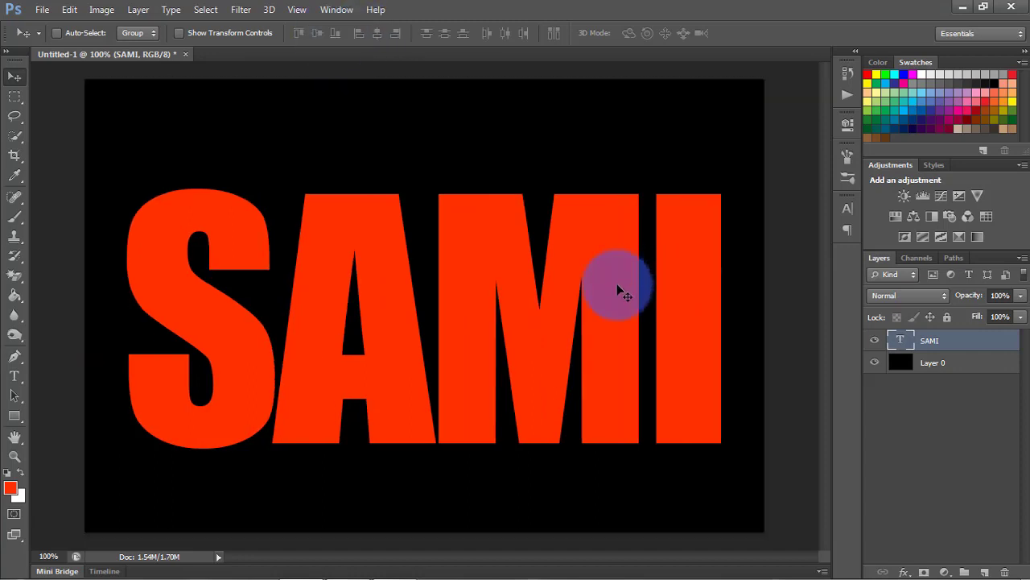
drag(617, 286, 615, 321)
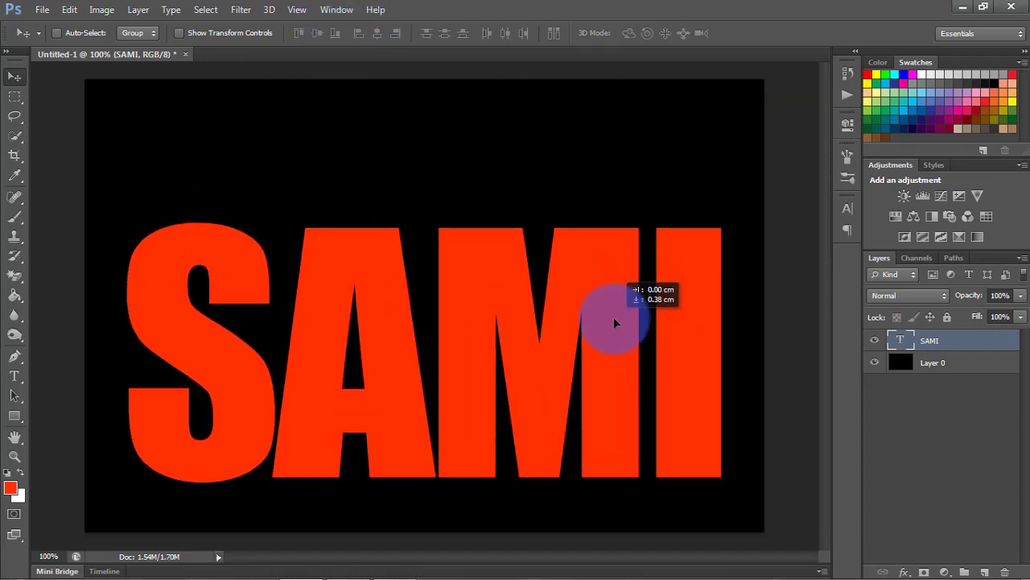
Step: Add a thin C4CB08 outer glow at 67% opacity and enable Inner Shadow
double_click(1006, 352)
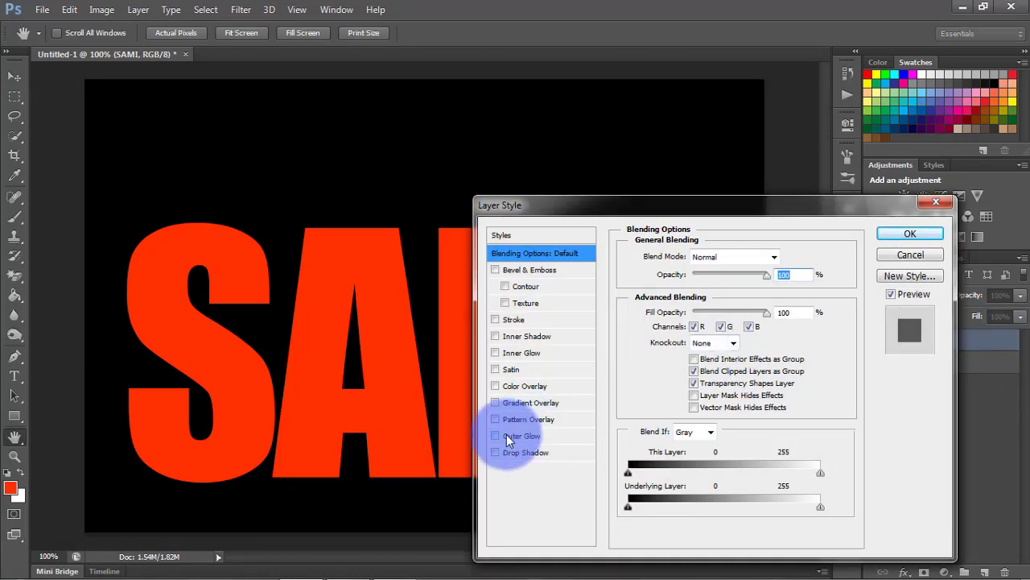
click(509, 436)
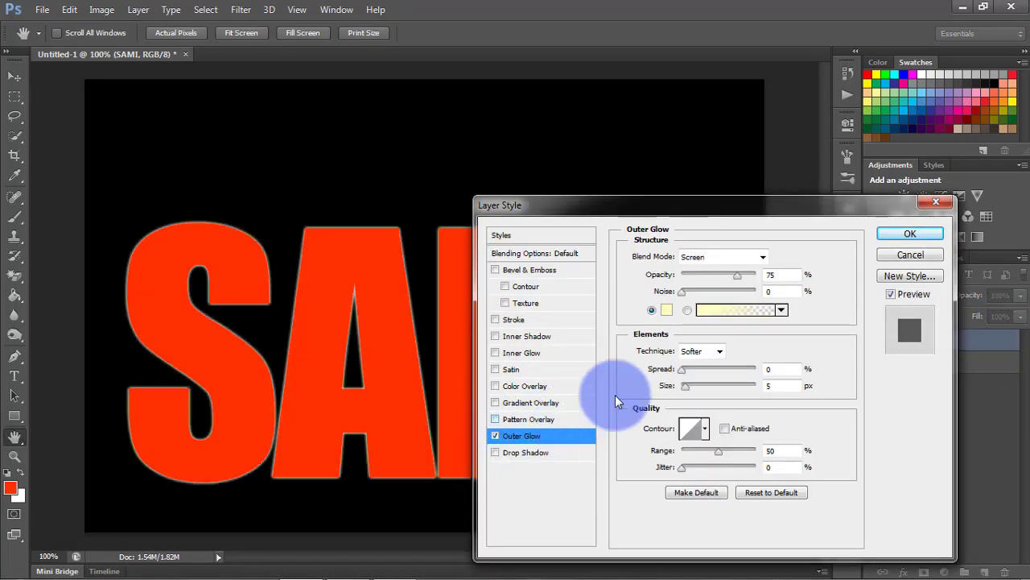
click(667, 310)
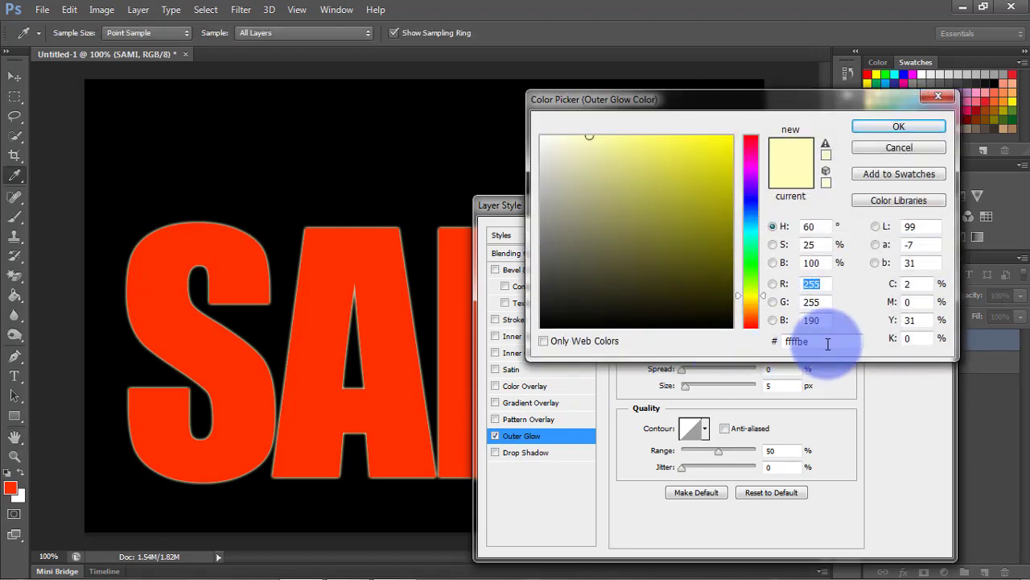
drag(827, 344, 769, 346)
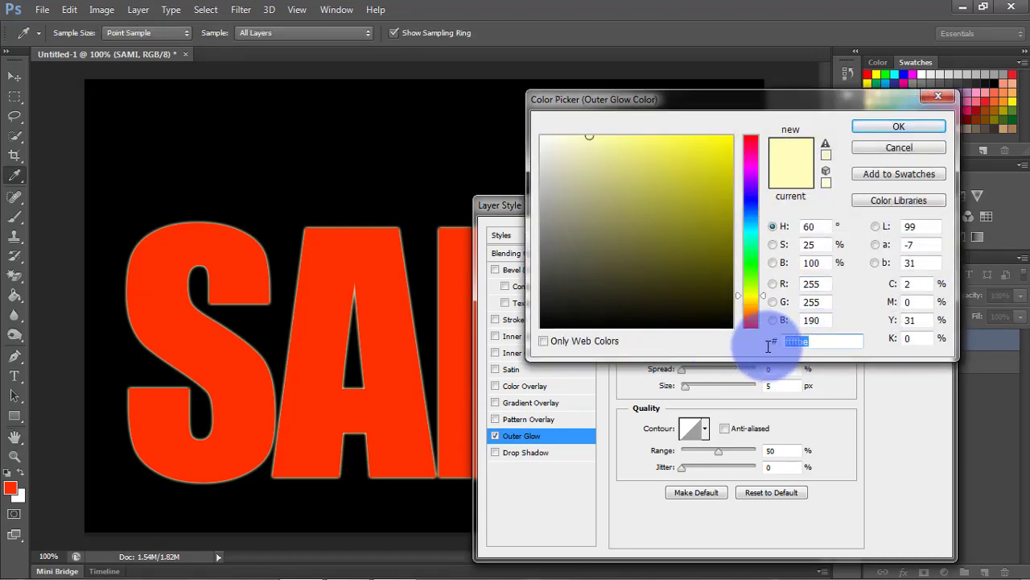
text(C4C)
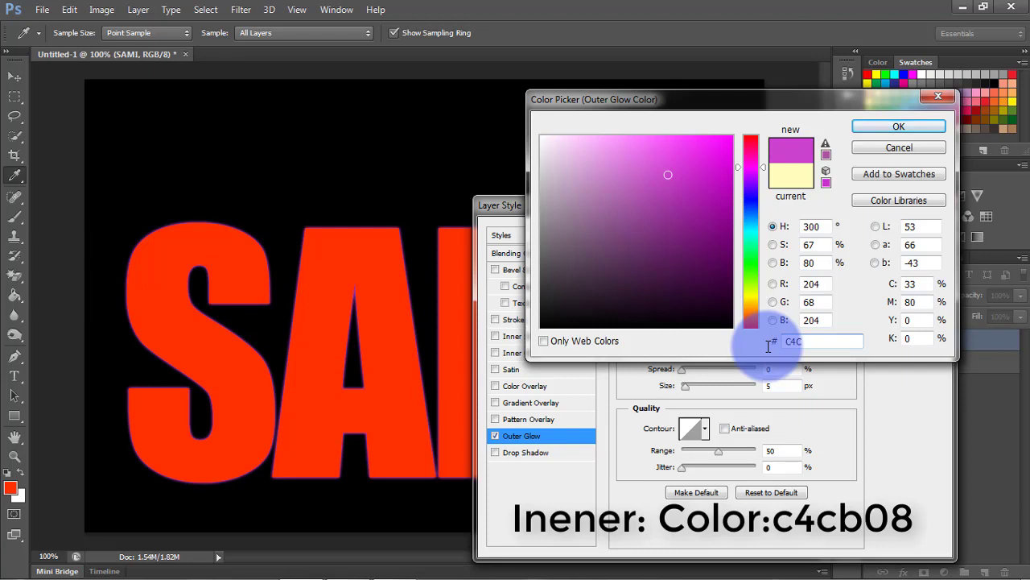
text(B08)
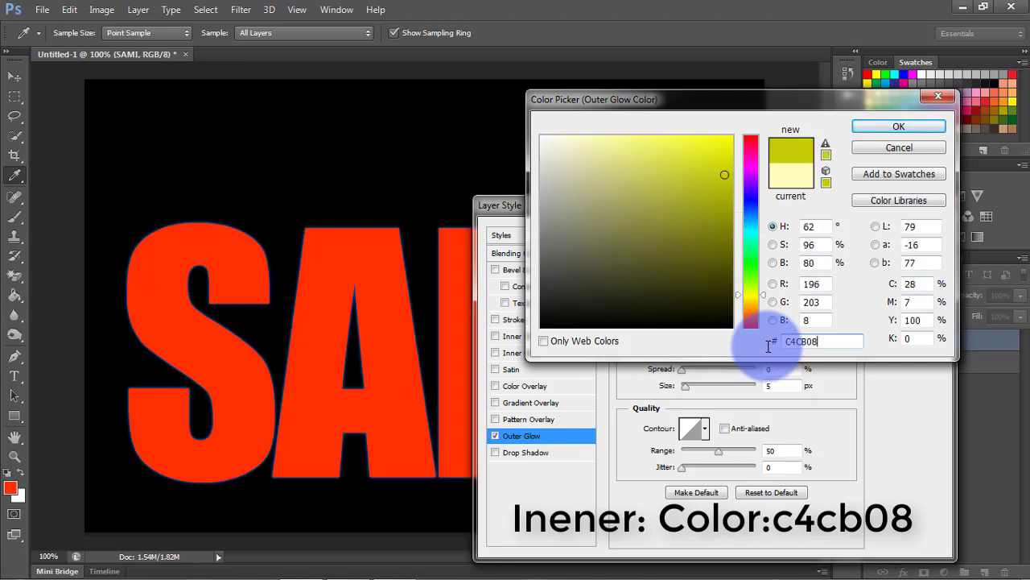
click(895, 125)
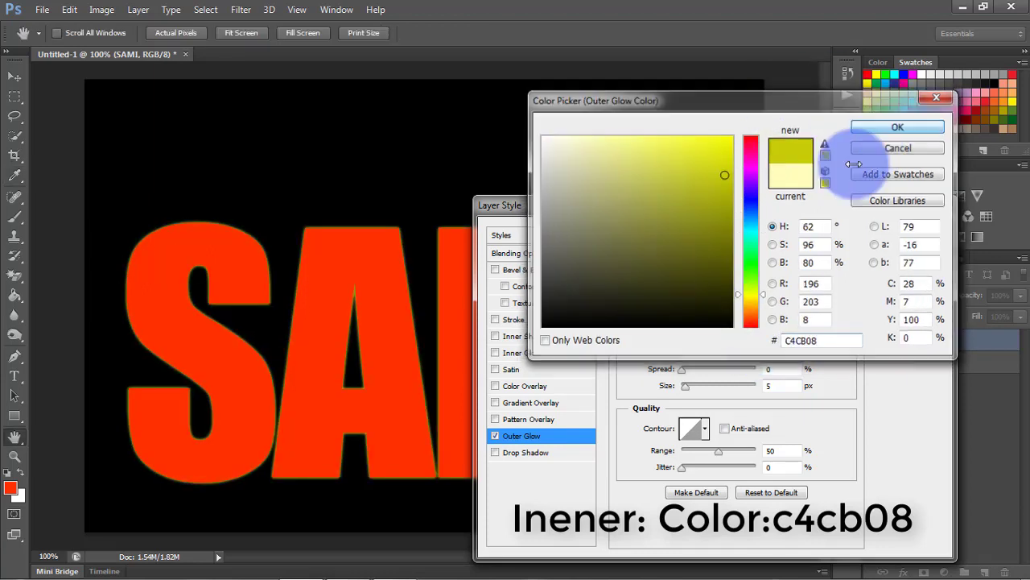
drag(734, 275, 728, 275)
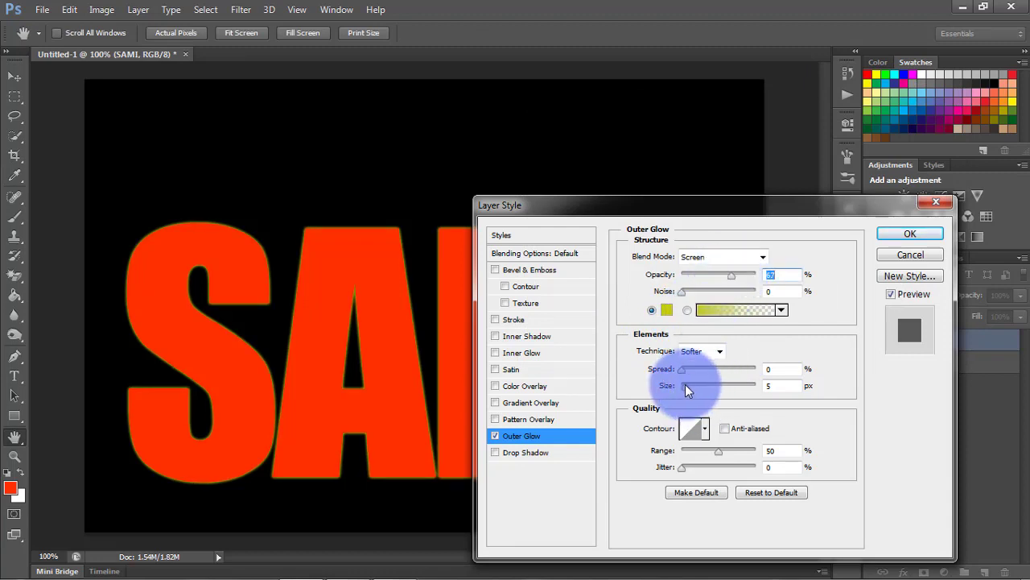
drag(685, 384, 684, 387)
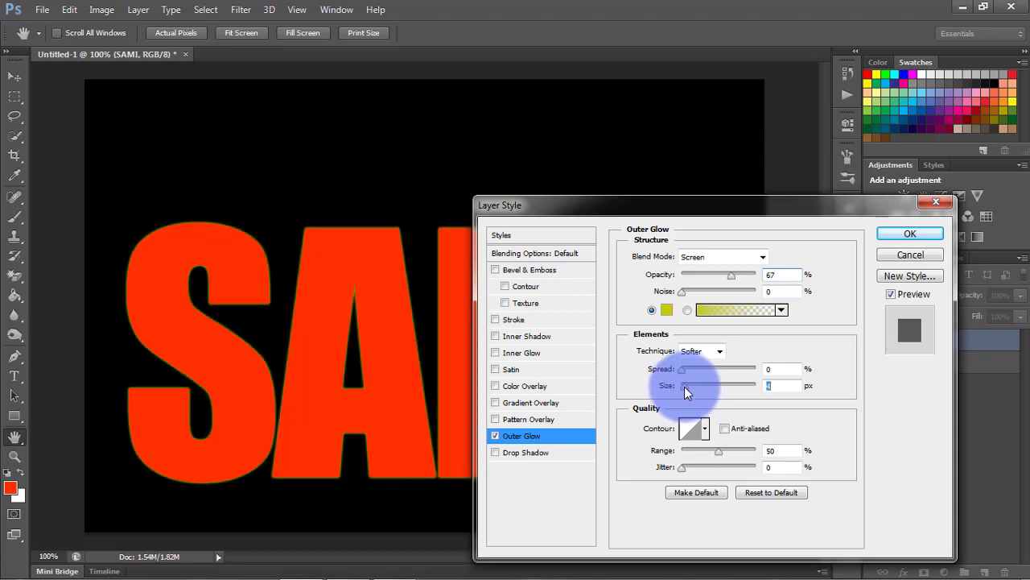
click(511, 337)
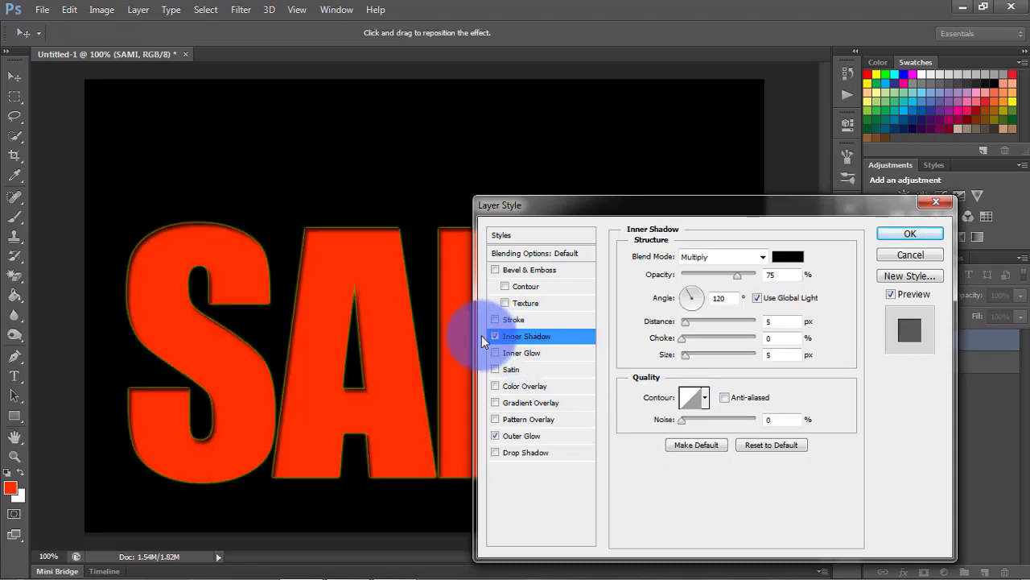
Step: Replace the inner shadow with an FF7305 orange inner glow
click(496, 352)
click(495, 336)
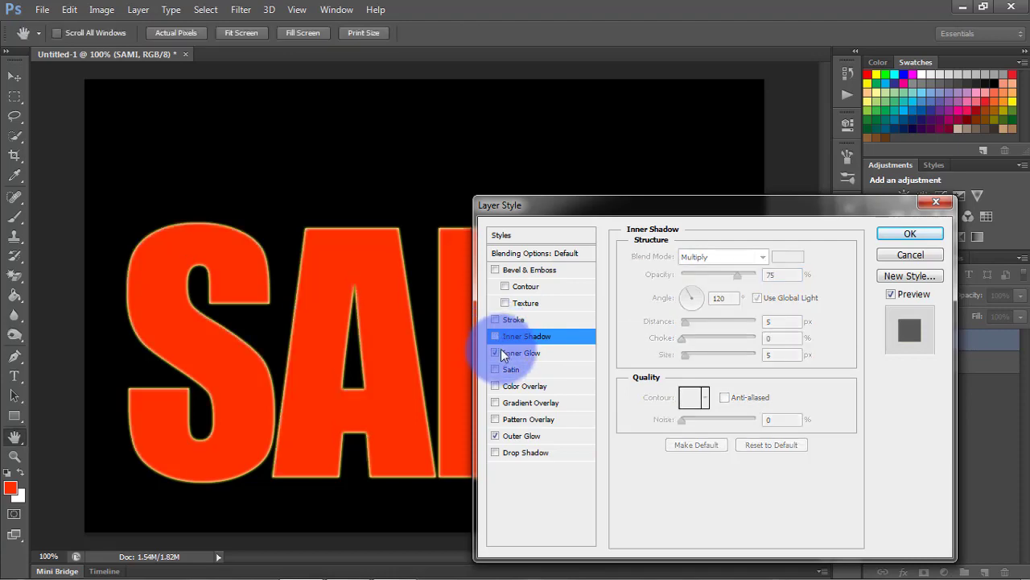
click(563, 353)
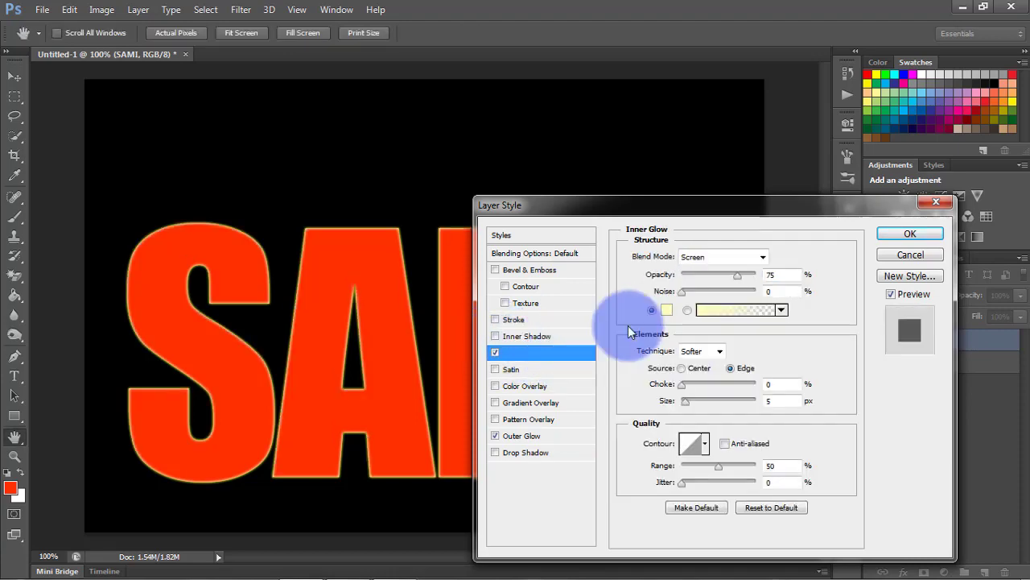
click(669, 314)
drag(832, 336, 761, 349)
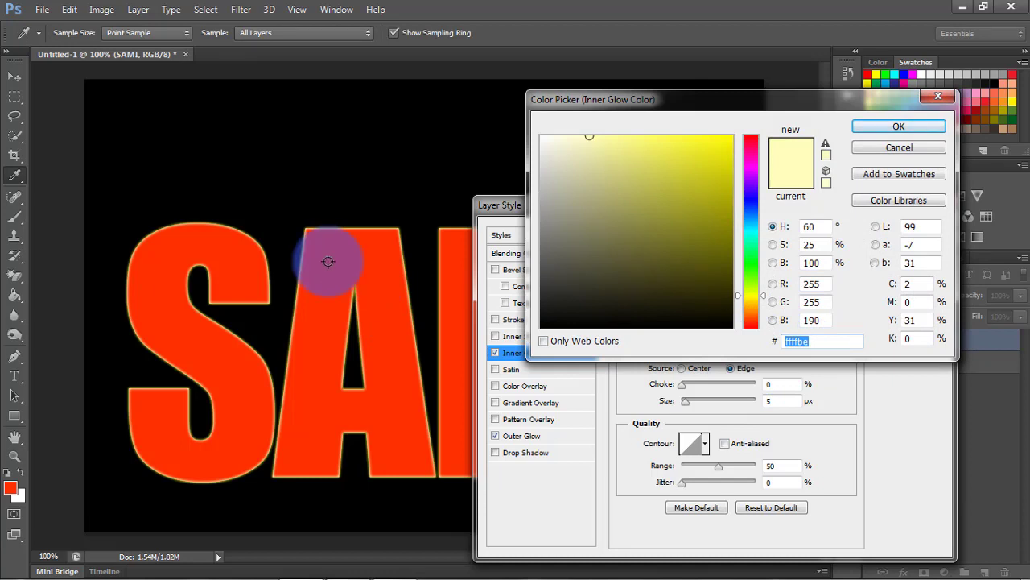
text(FF)
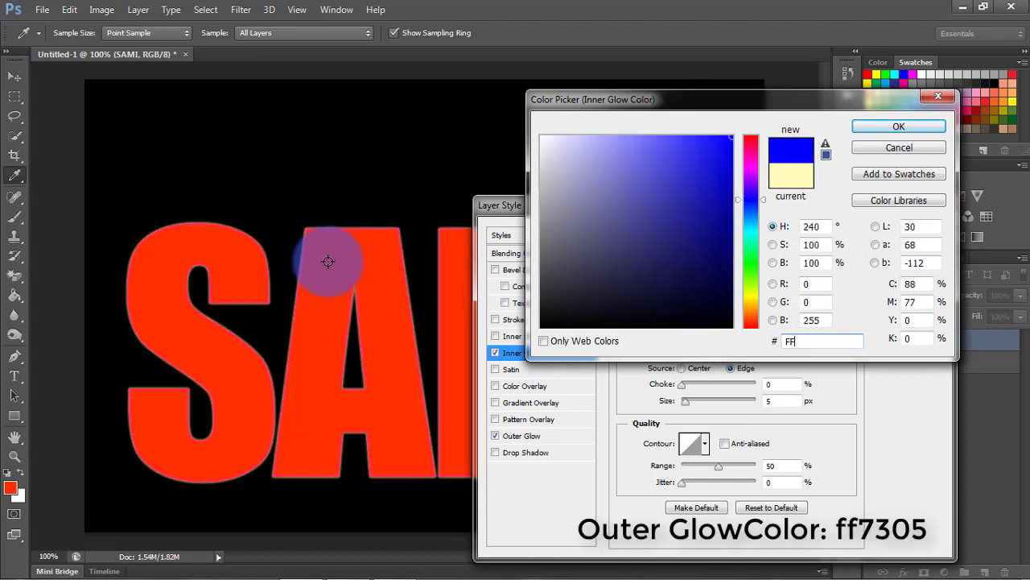
text(7305)
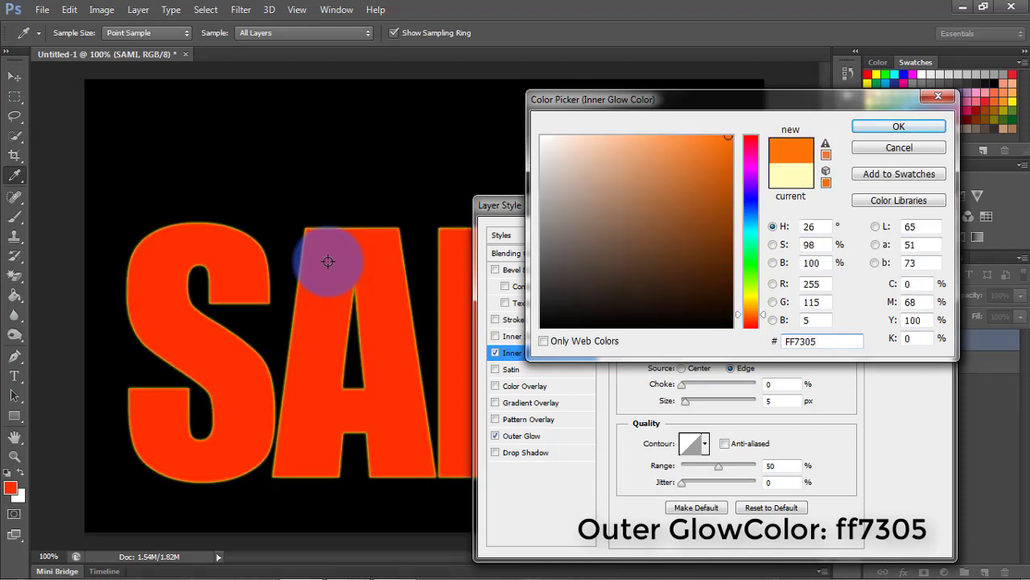
click(898, 126)
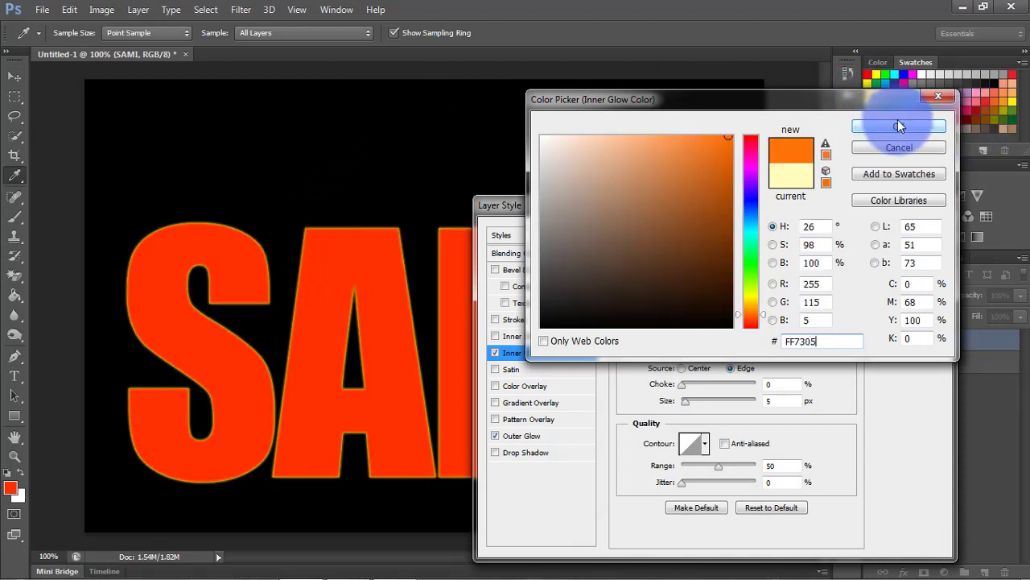
Step: Set the inner glow to 29% opacity and 13 px size
click(495, 354)
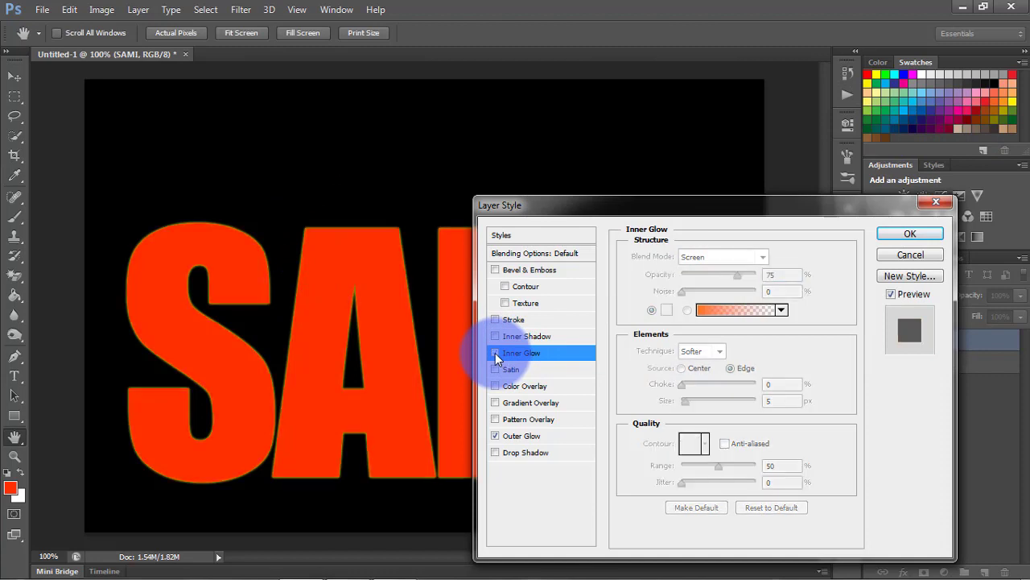
click(495, 355)
click(720, 298)
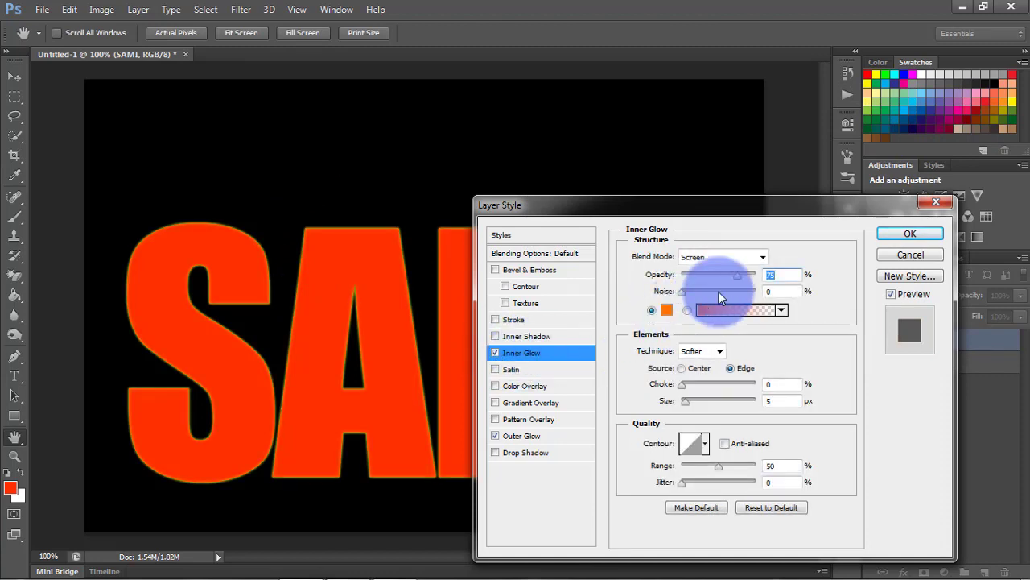
mouse_move(710, 277)
mouse_down()
mouse_move(724, 275)
mouse_move(703, 274)
mouse_up()
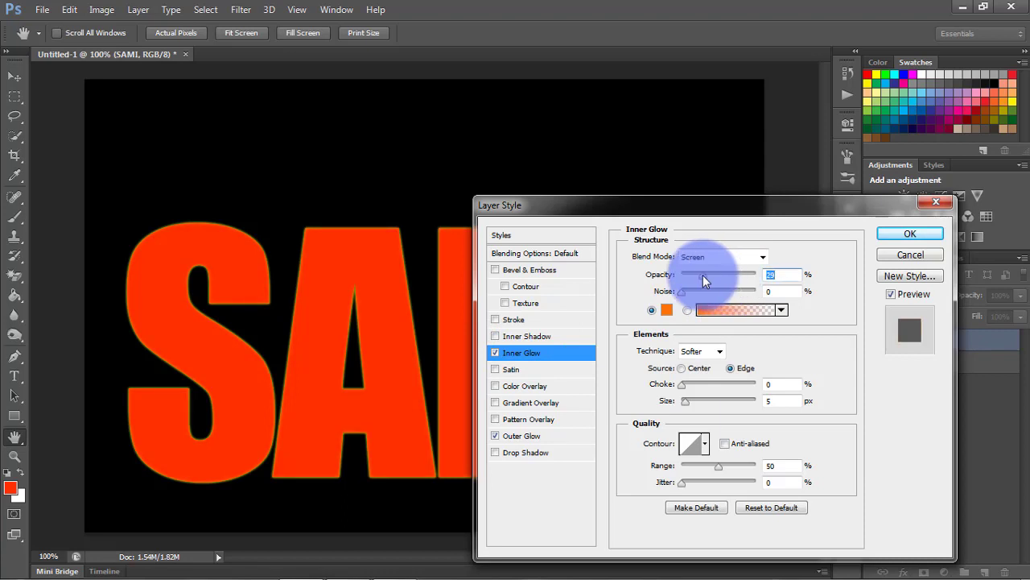
mouse_move(685, 402)
mouse_down()
mouse_move(747, 404)
mouse_move(648, 404)
mouse_move(685, 406)
mouse_up()
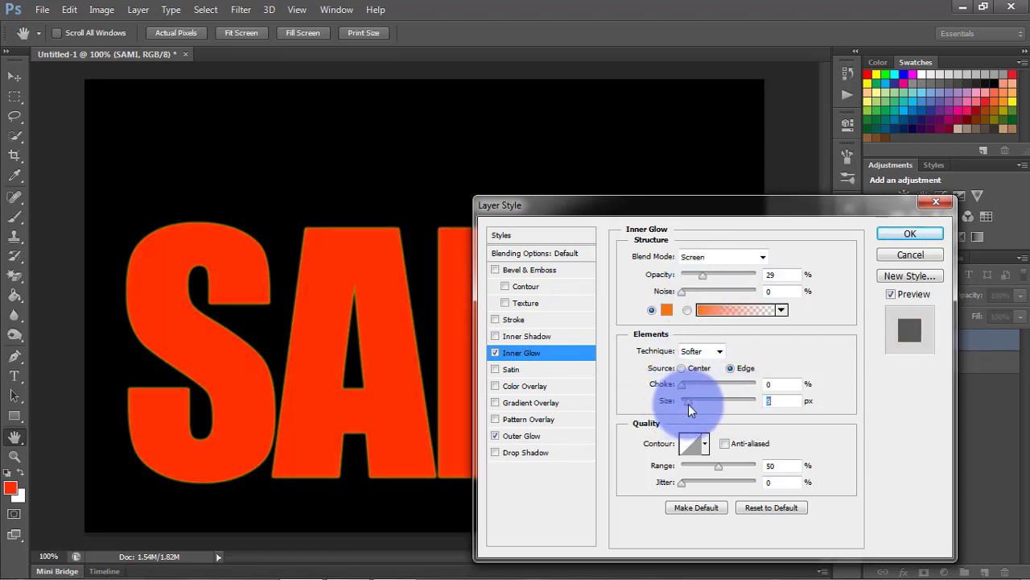
Step: Enable Bevel & Emboss with size 21 px, angle -138° and altitude 21
click(496, 270)
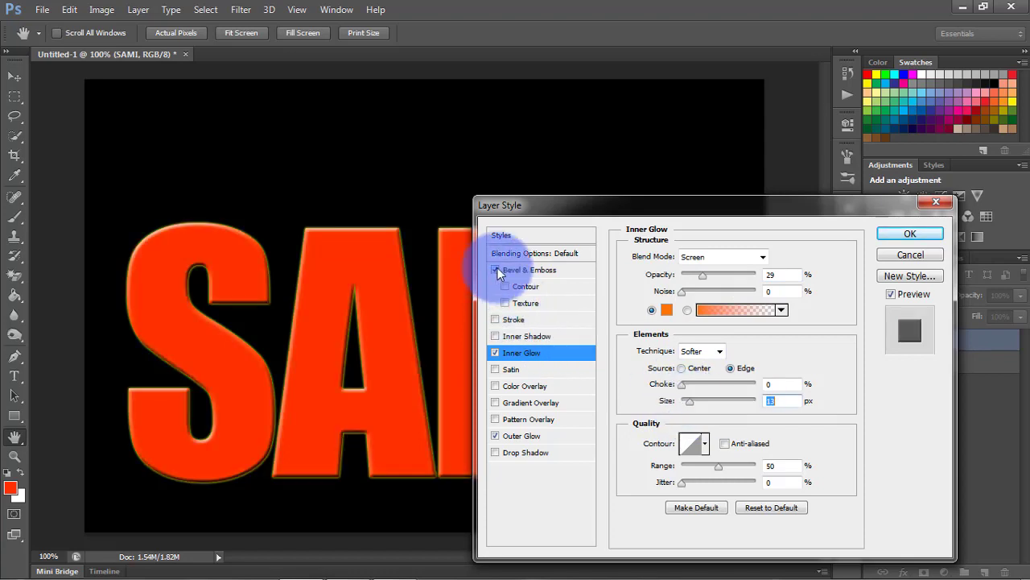
click(515, 270)
drag(696, 299, 699, 333)
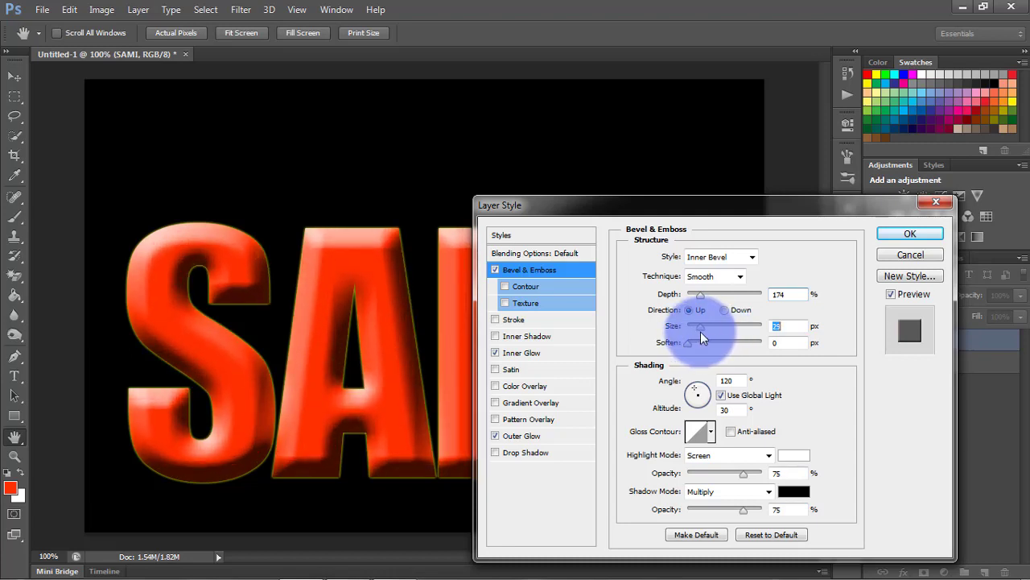
drag(699, 333, 699, 331)
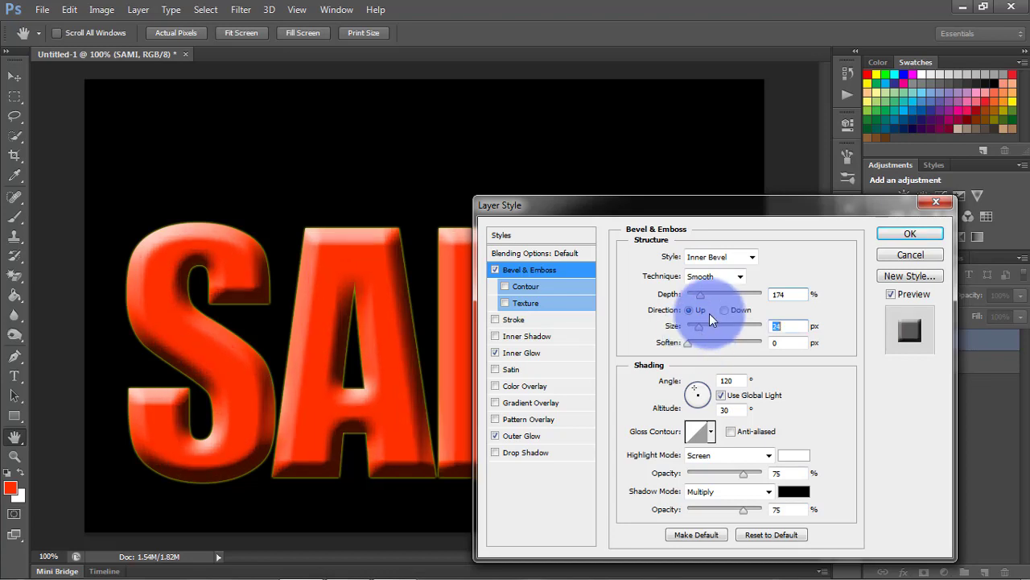
drag(701, 294, 709, 301)
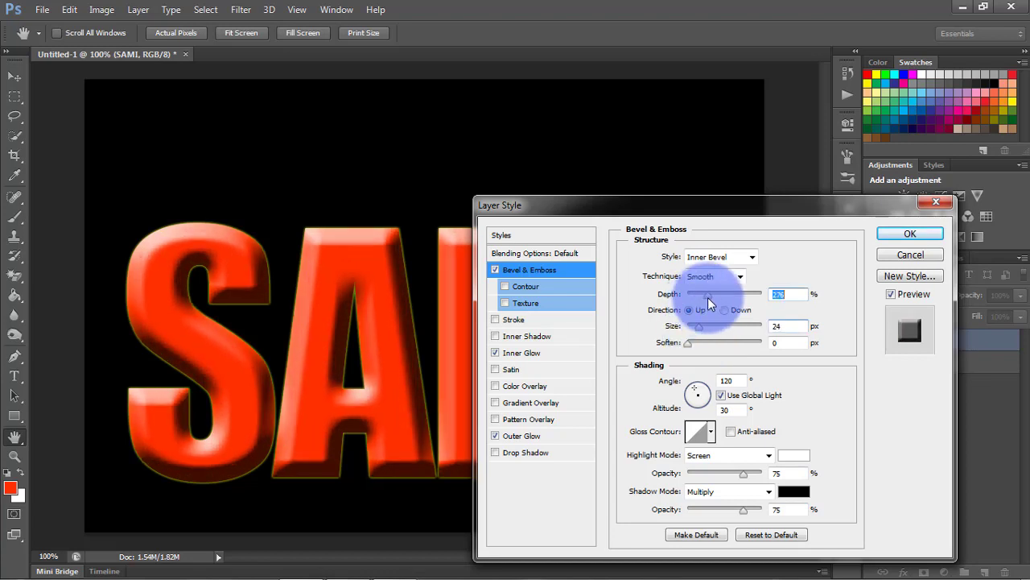
drag(695, 407, 692, 407)
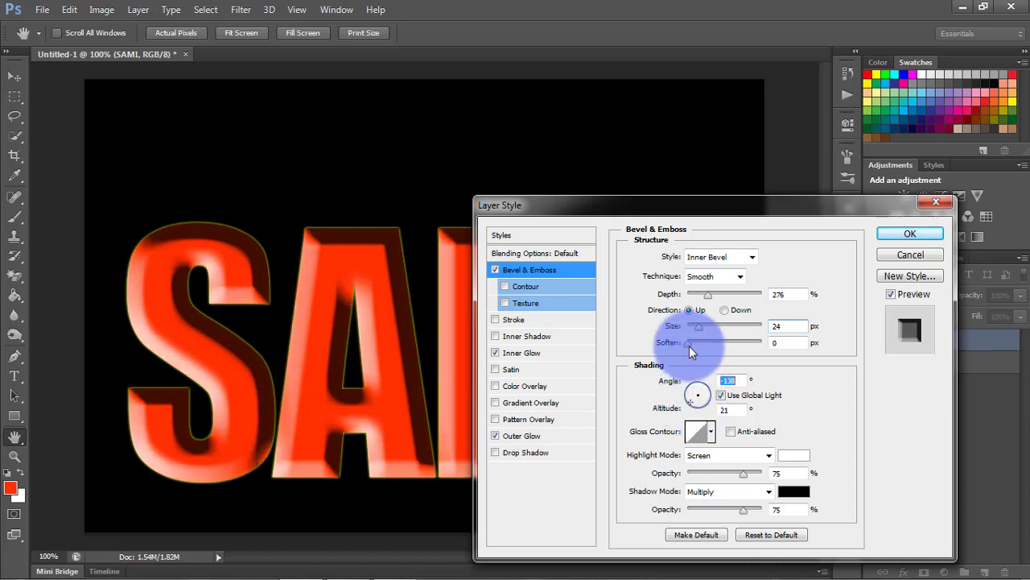
Step: Finish the bevel with soften 3, depth 164%, lower highlight opacity, and apply
drag(690, 342, 698, 327)
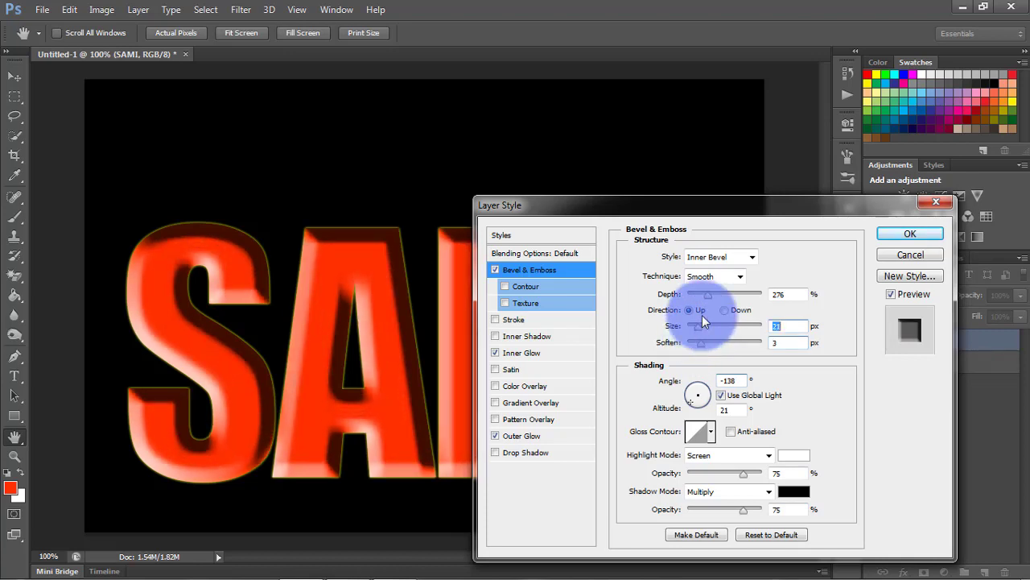
drag(707, 295, 700, 295)
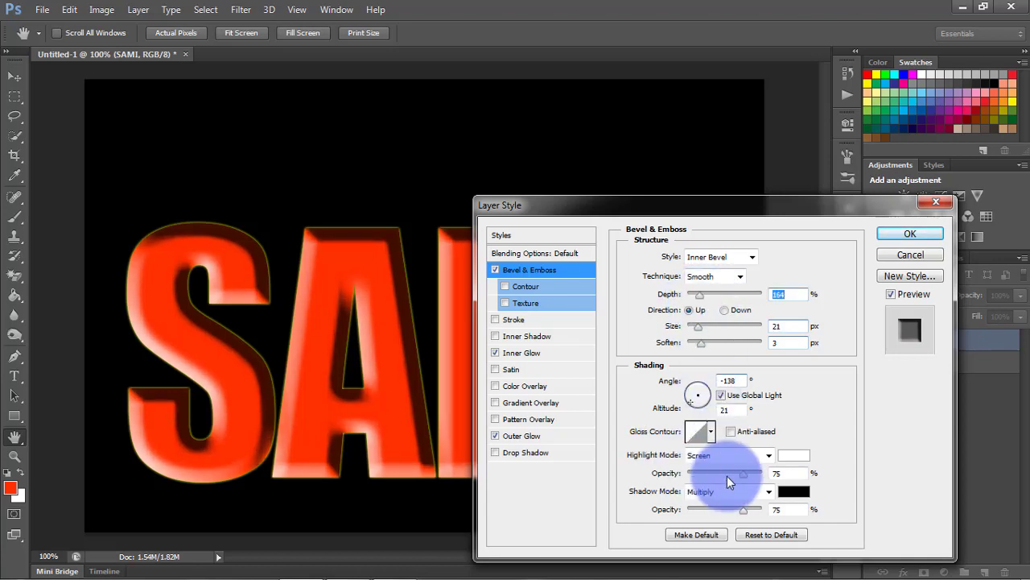
drag(741, 473, 734, 474)
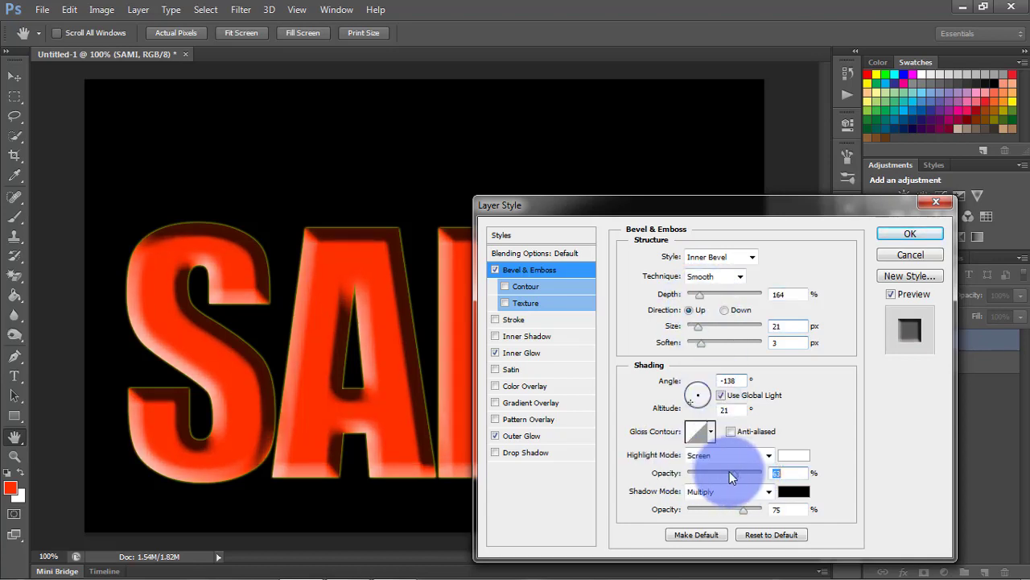
click(897, 232)
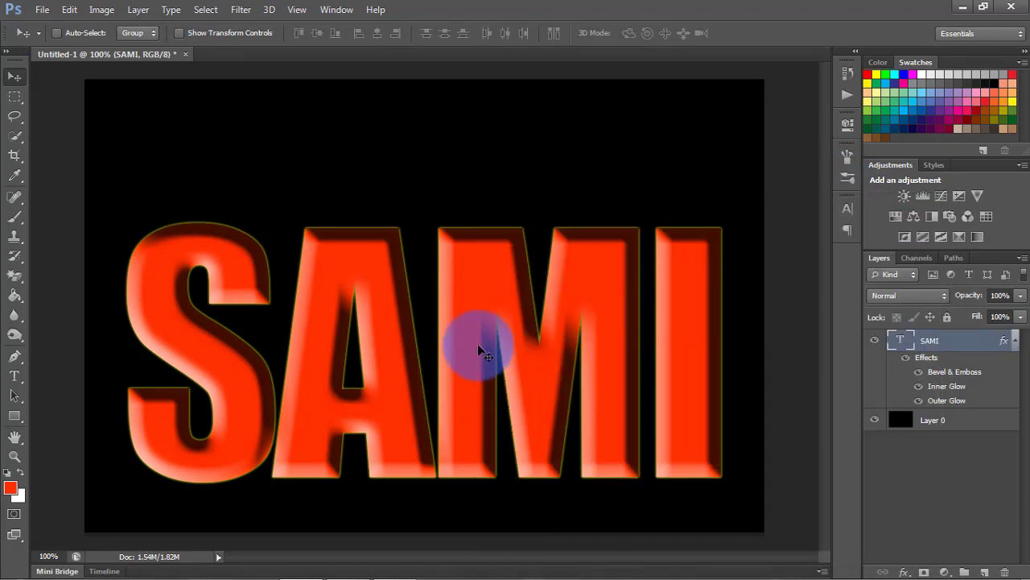
click(961, 9)
Step: Preview the My Edit Studio (717) lava image, then return to Photoshop
click(40, 360)
double_click(42, 358)
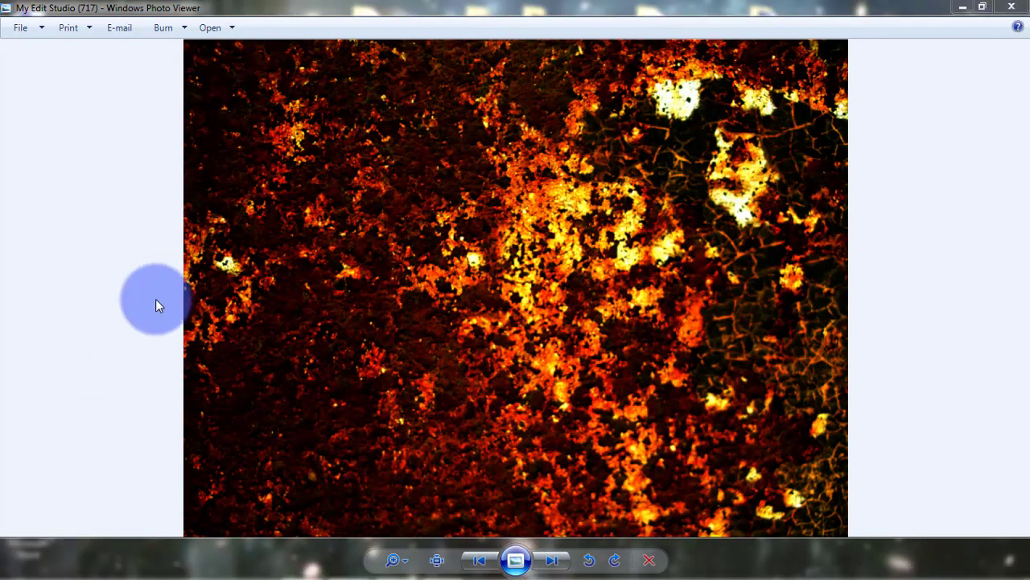
click(1002, 7)
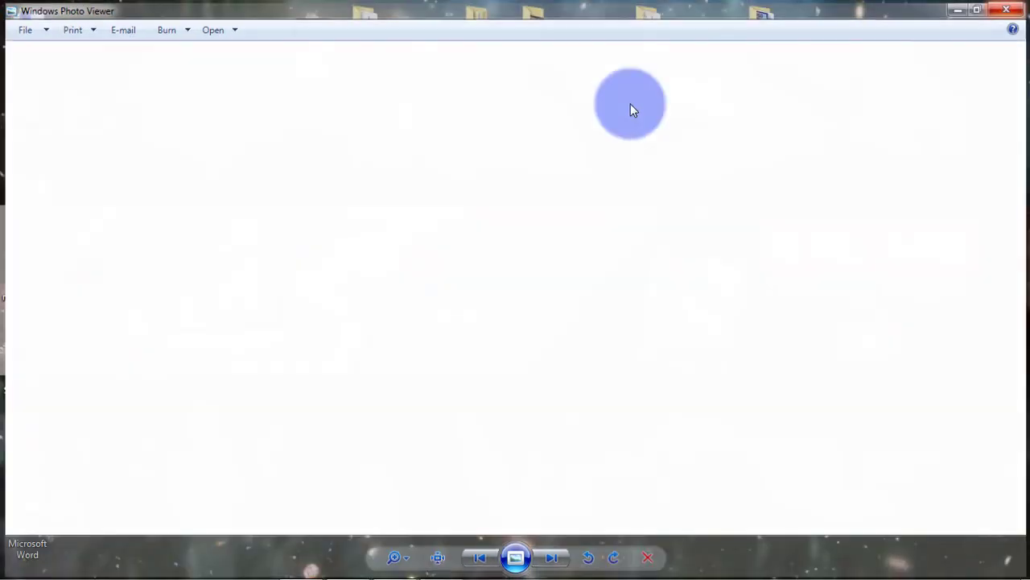
drag(27, 362, 664, 555)
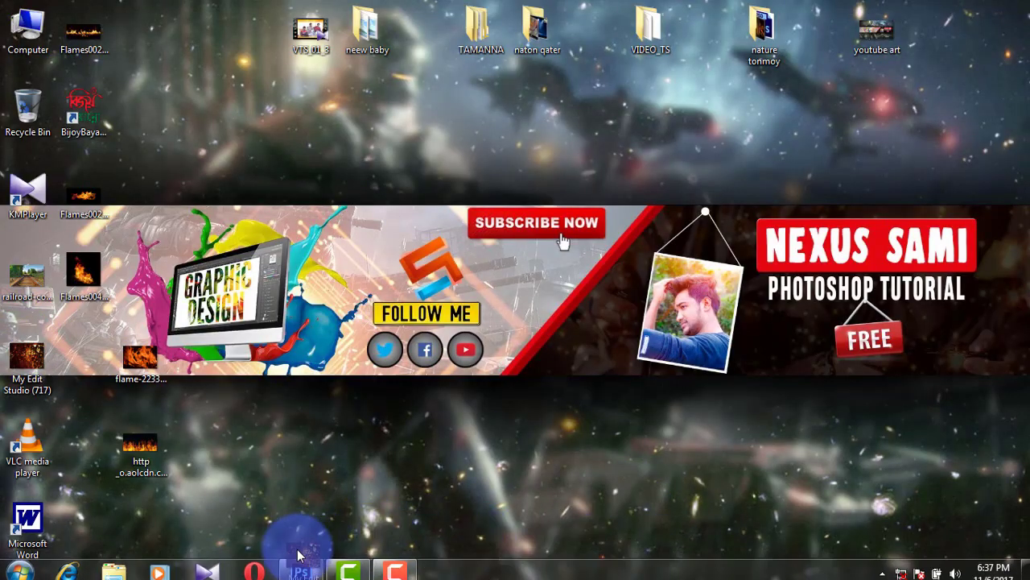
click(303, 555)
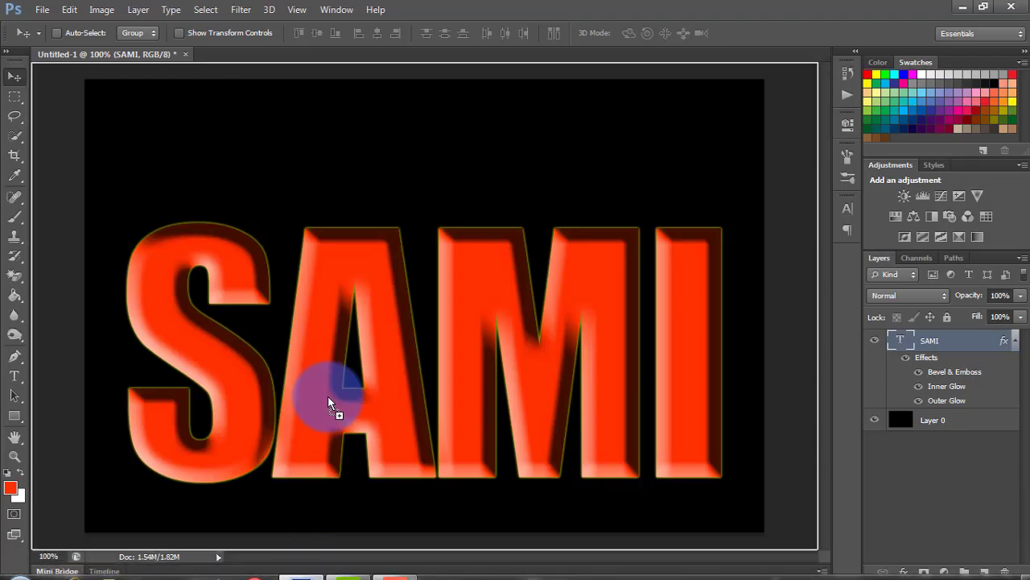
Step: Place the lava image, clip it to SAMI, and blend it in Darken mode
drag(305, 552, 328, 396)
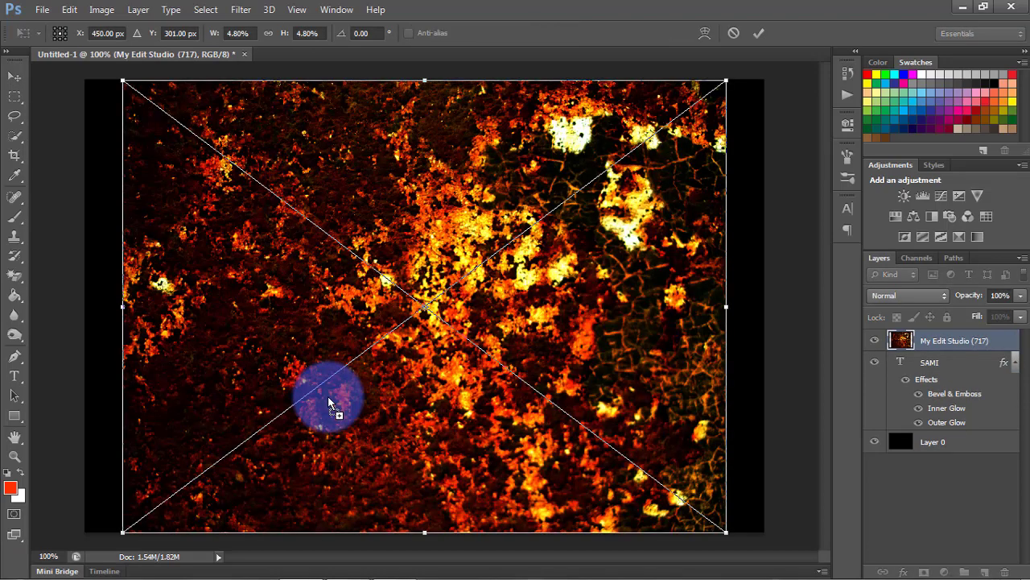
key(Return)
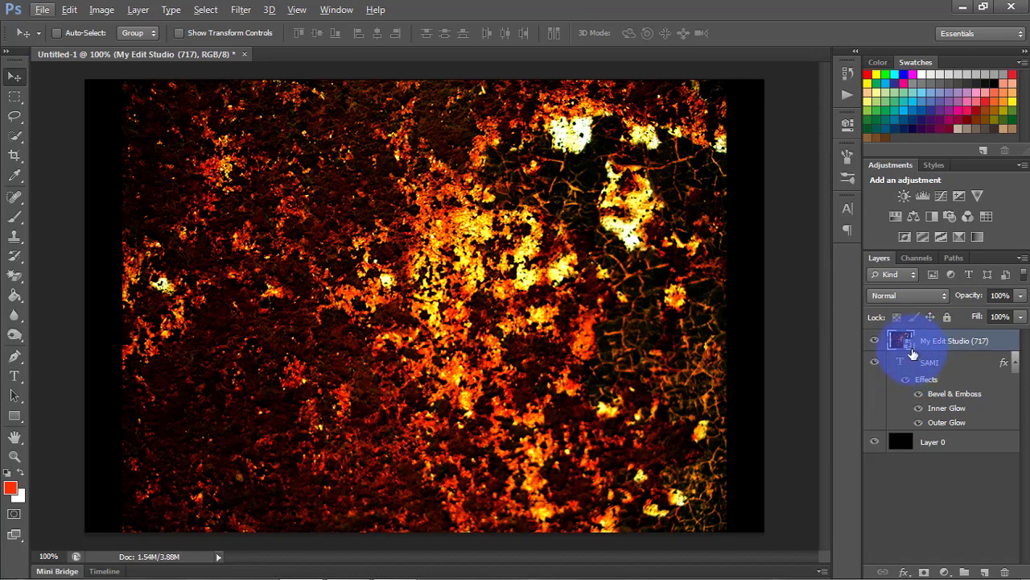
key(alt)
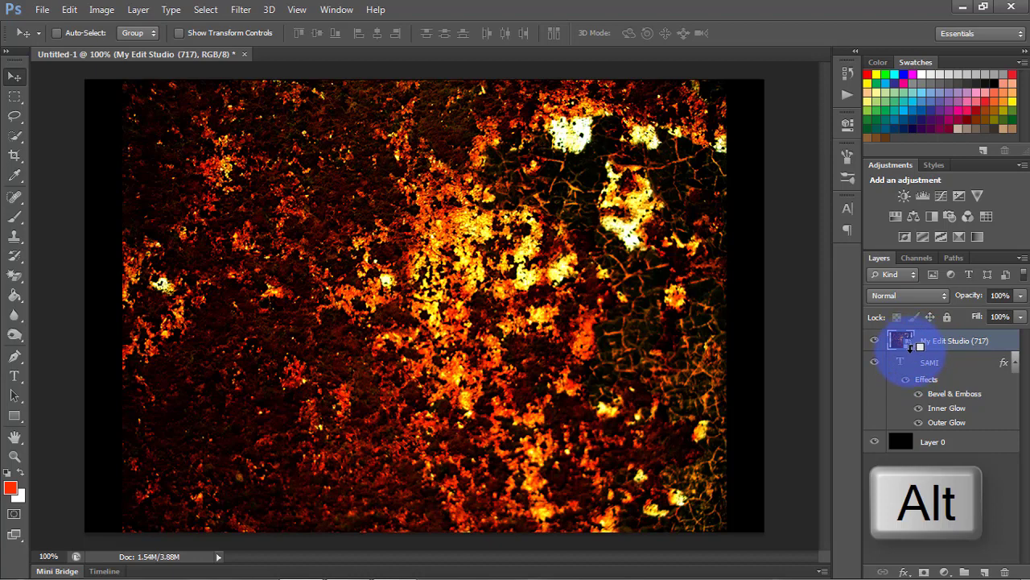
alt+click(911, 348)
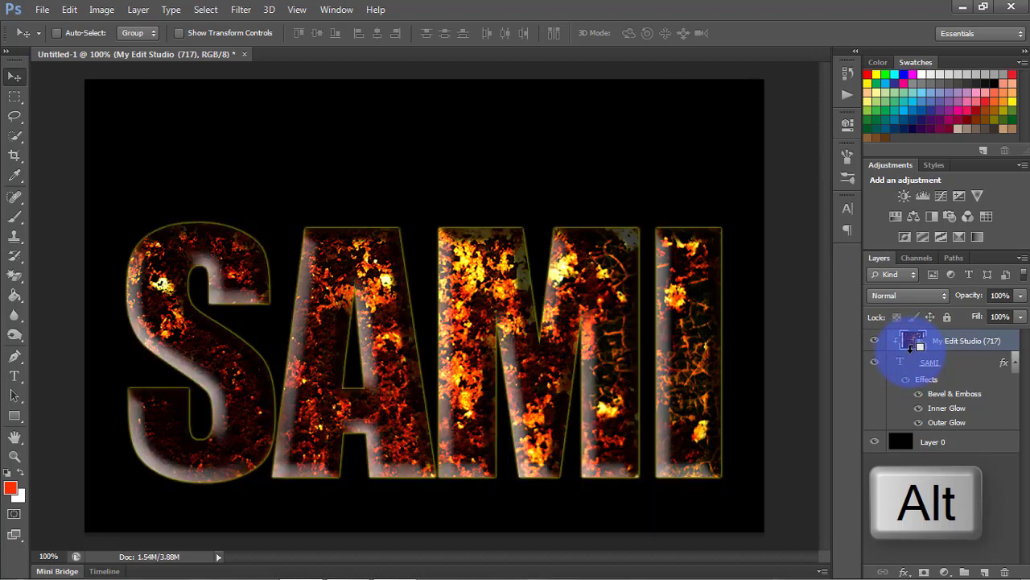
click(907, 297)
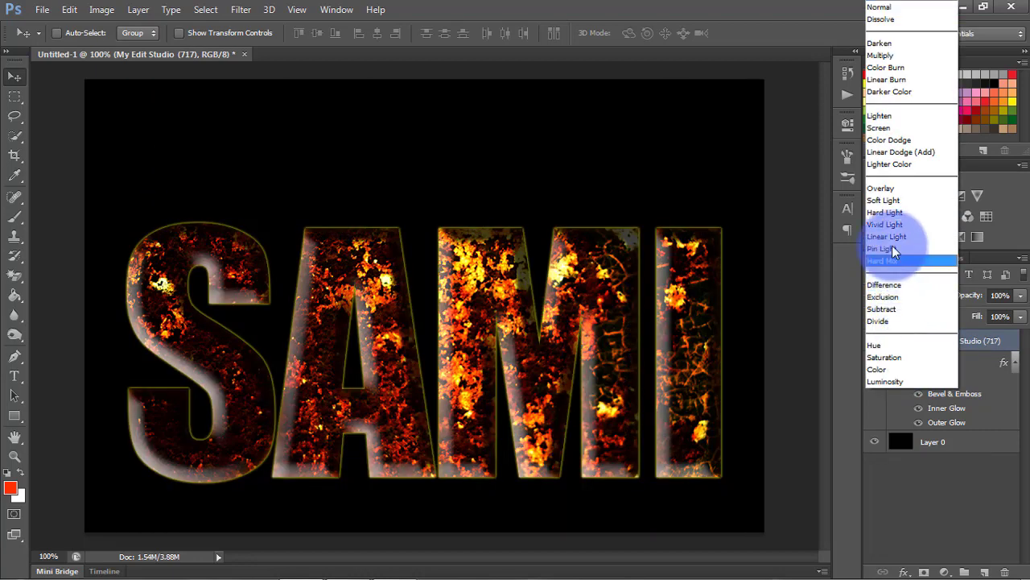
click(889, 49)
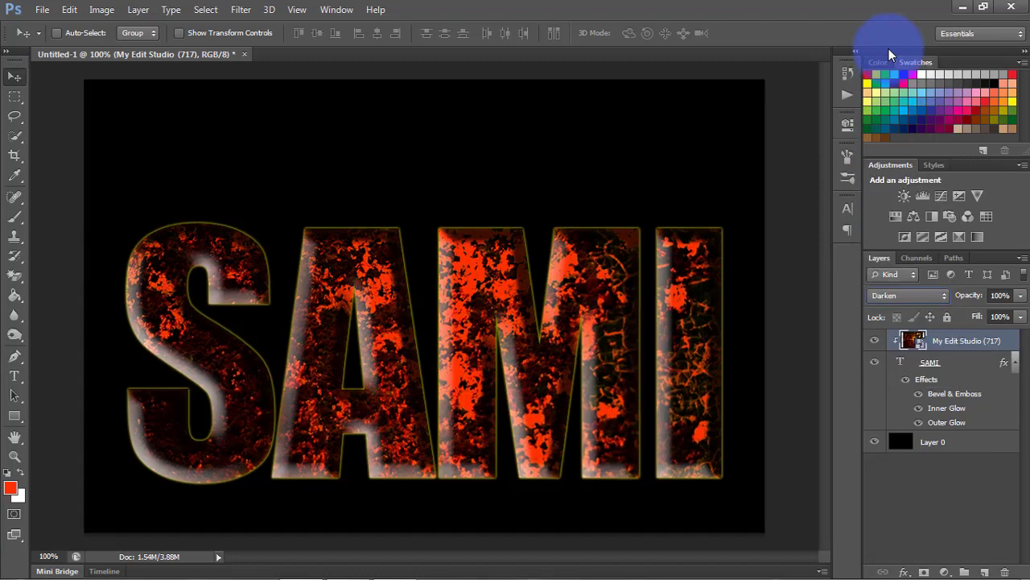
key(ctrl+0)
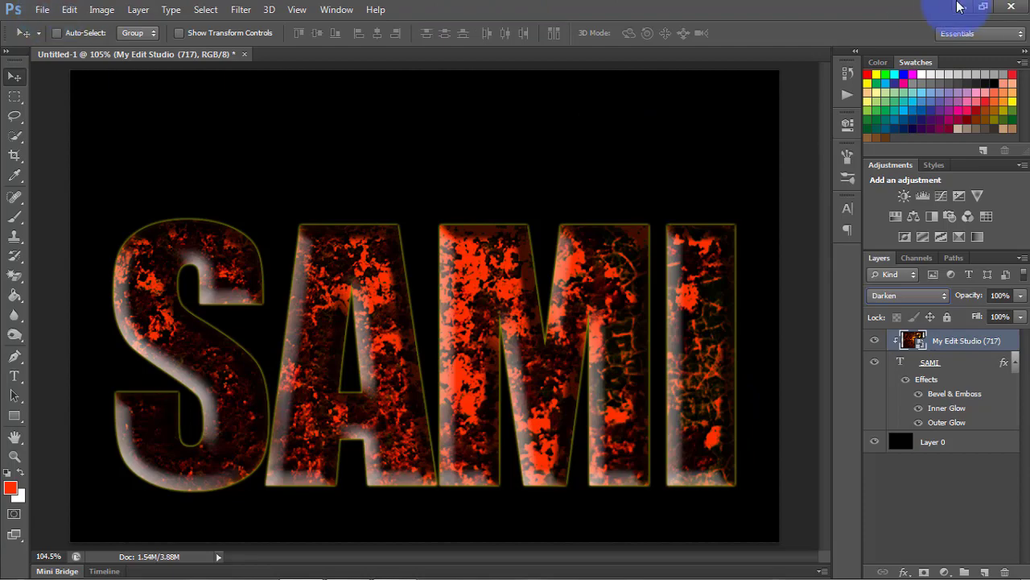
click(958, 7)
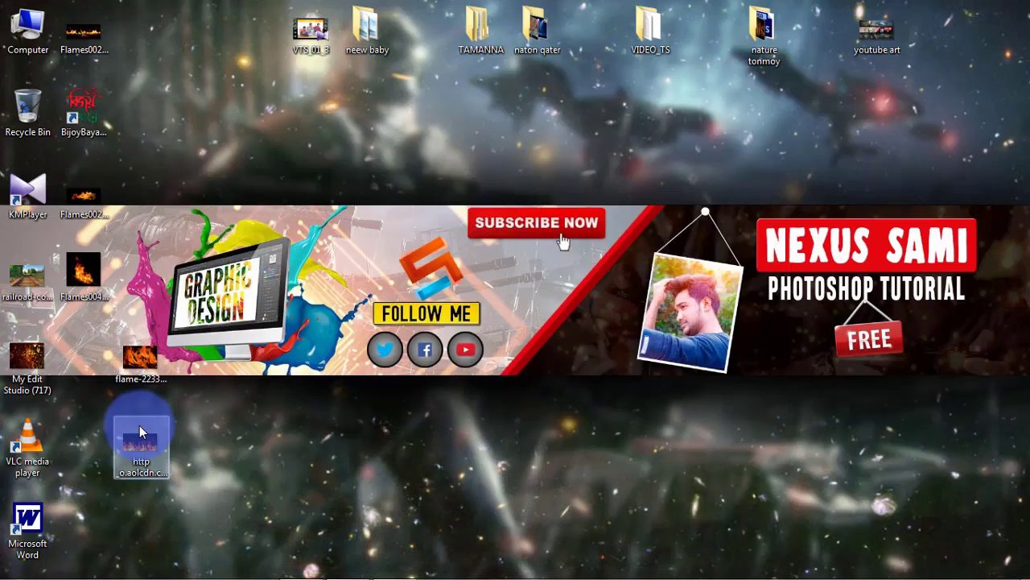
drag(140, 432, 391, 553)
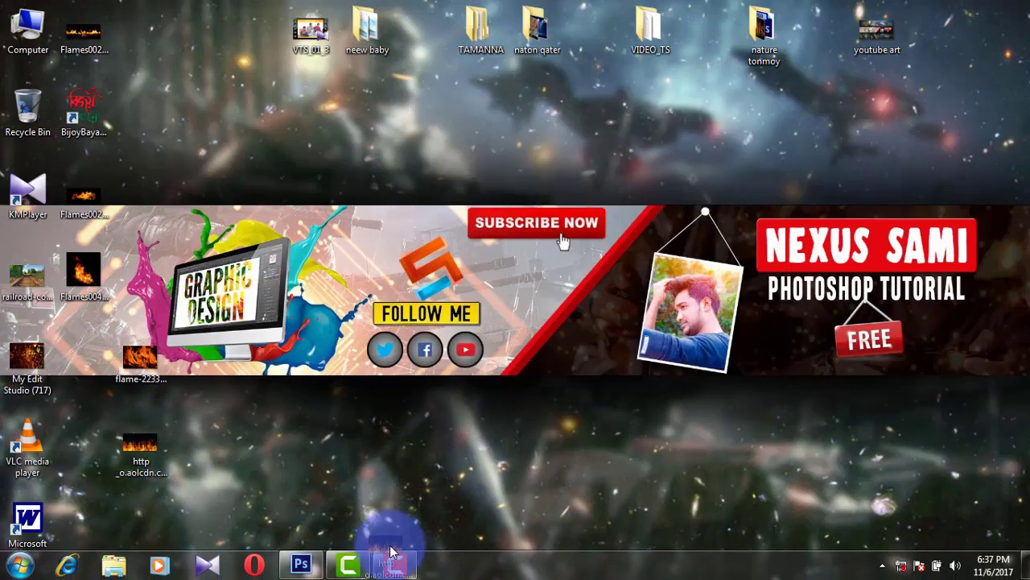
drag(392, 552, 173, 467)
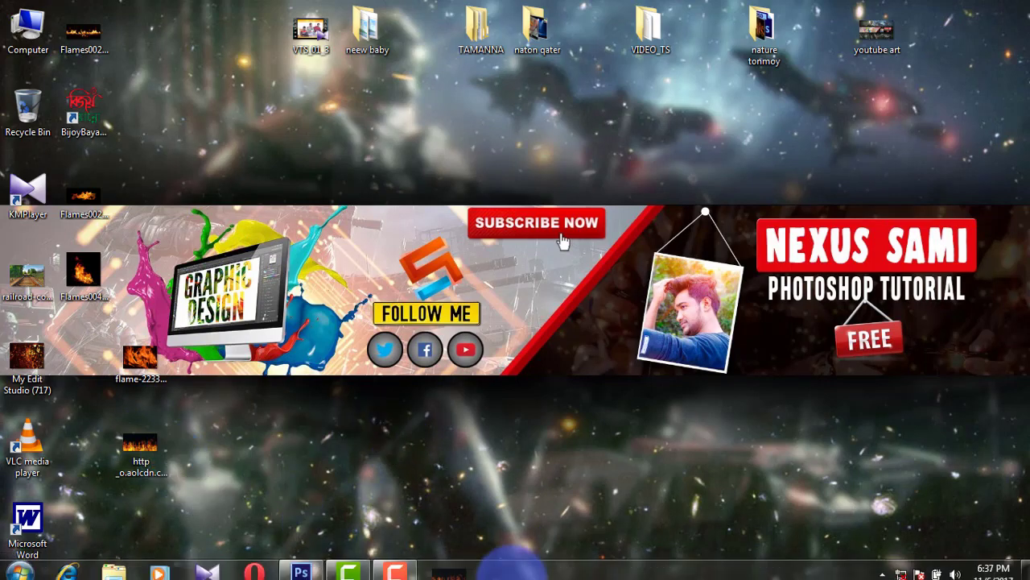
click(347, 565)
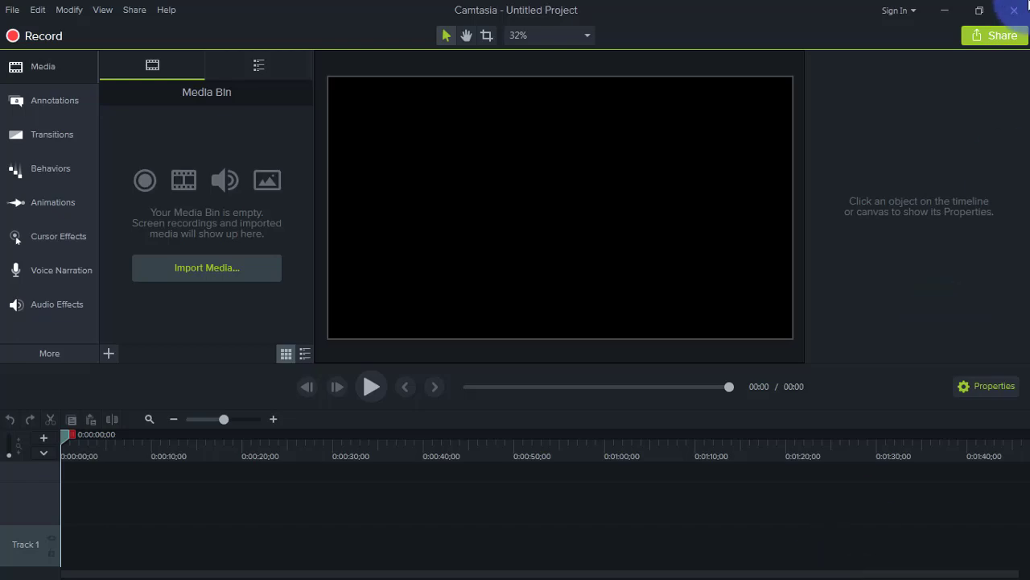
click(954, 11)
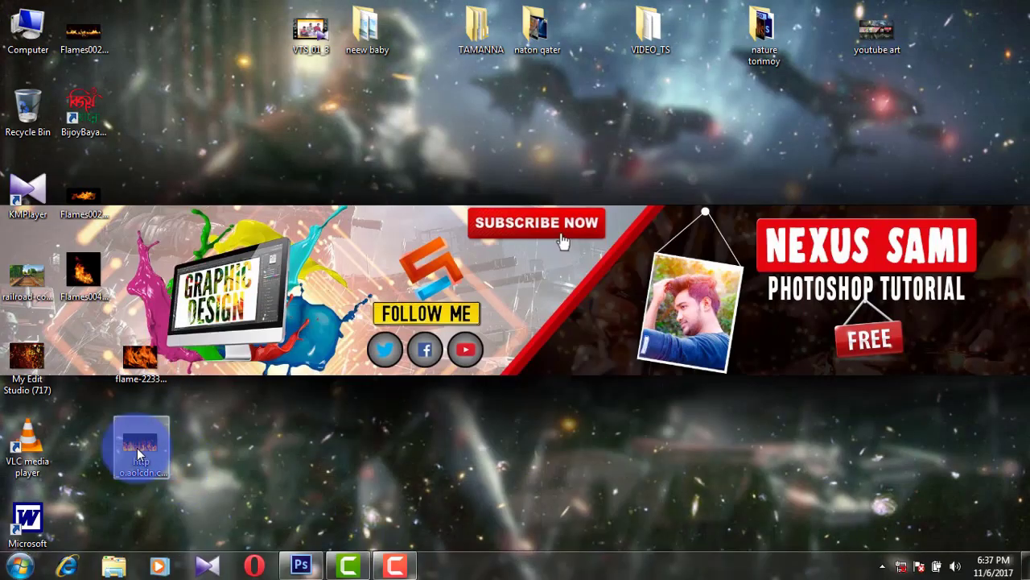
click(294, 564)
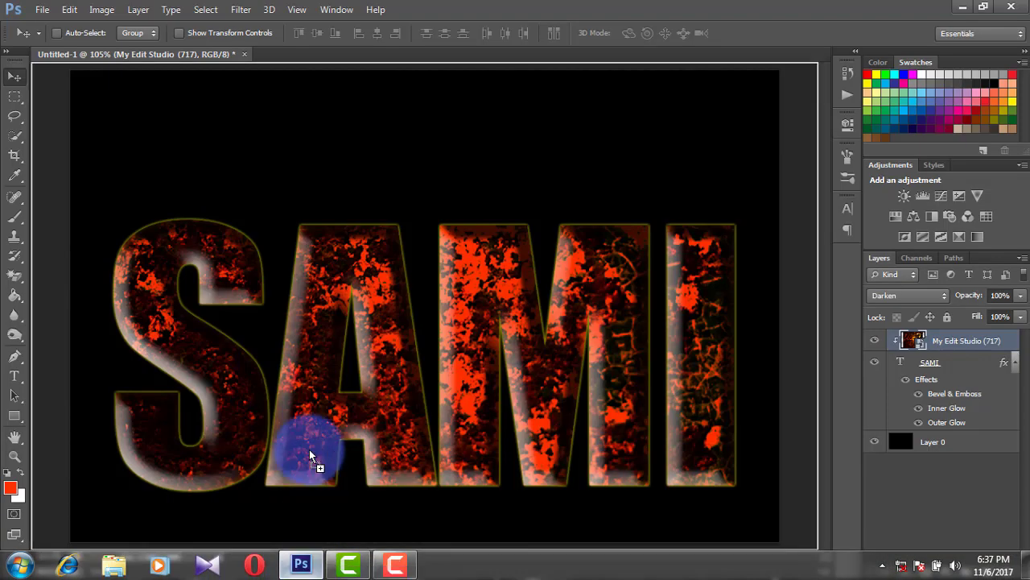
Step: Place the flame image in Screen blend mode, shifted up and right
drag(309, 449, 442, 409)
key(Return)
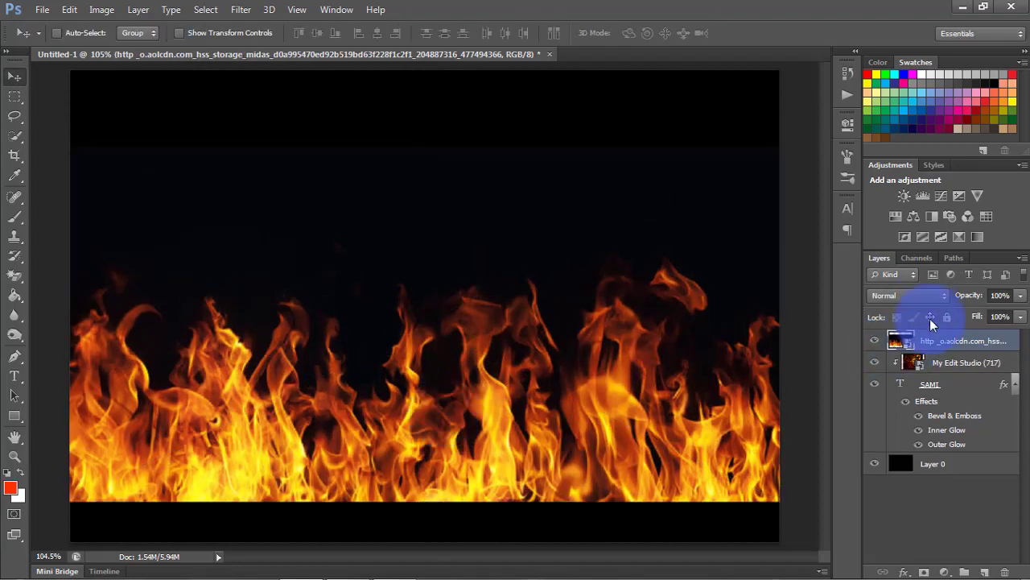
click(924, 297)
click(891, 126)
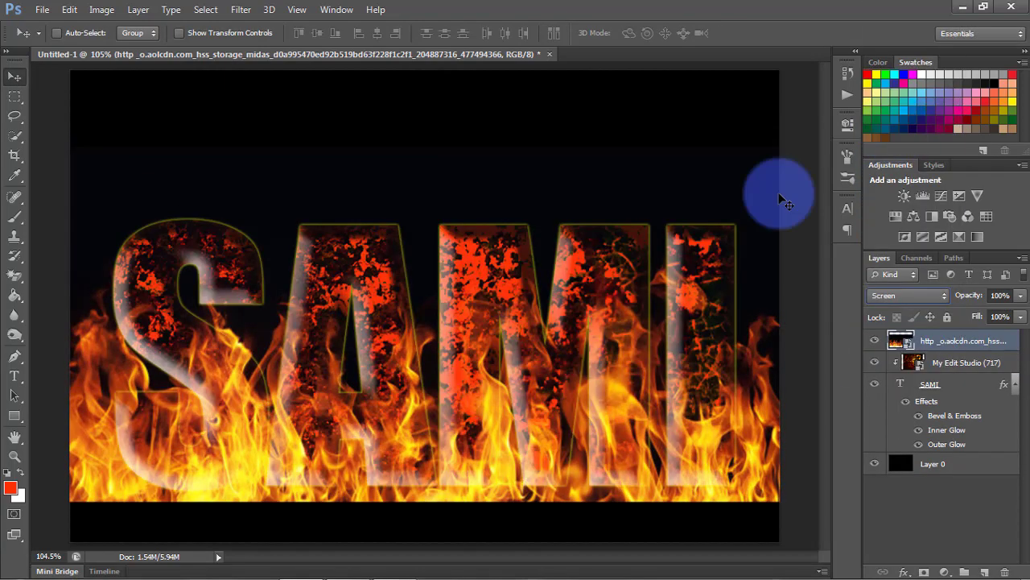
drag(499, 447, 624, 459)
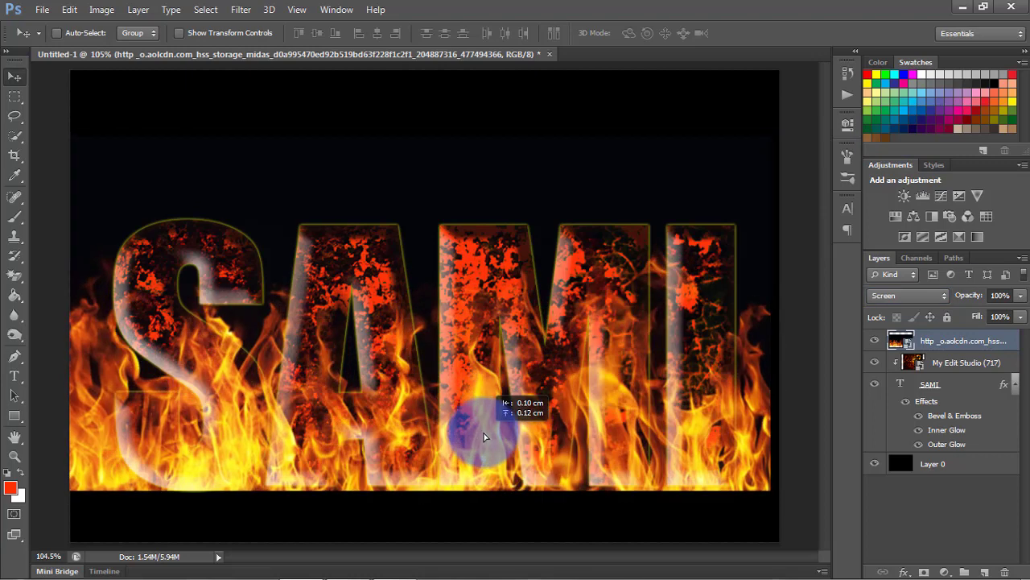
Step: Clip the flames to the SAMI letters and reposition them inside
click(904, 359)
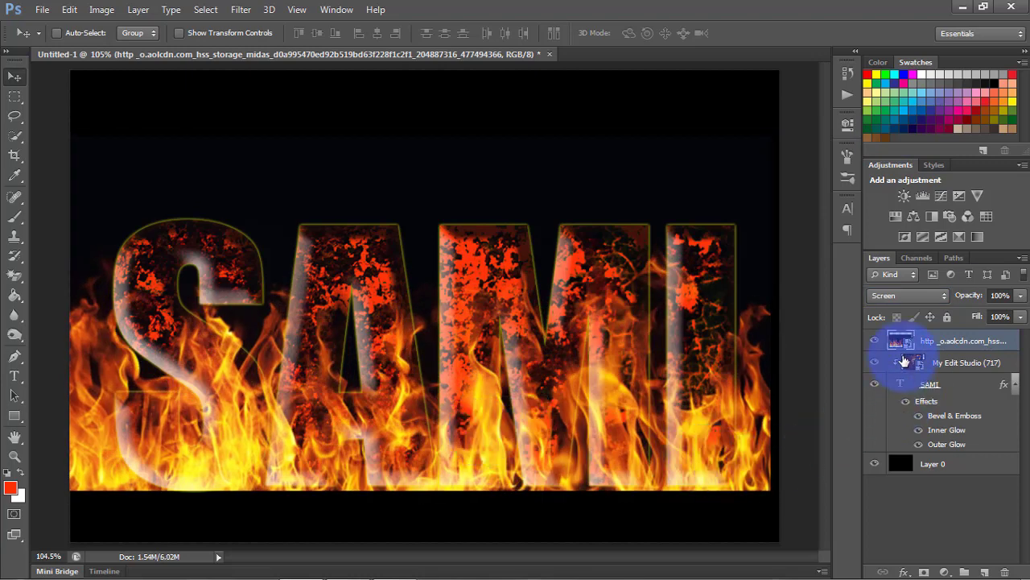
key(super)
key(Escape)
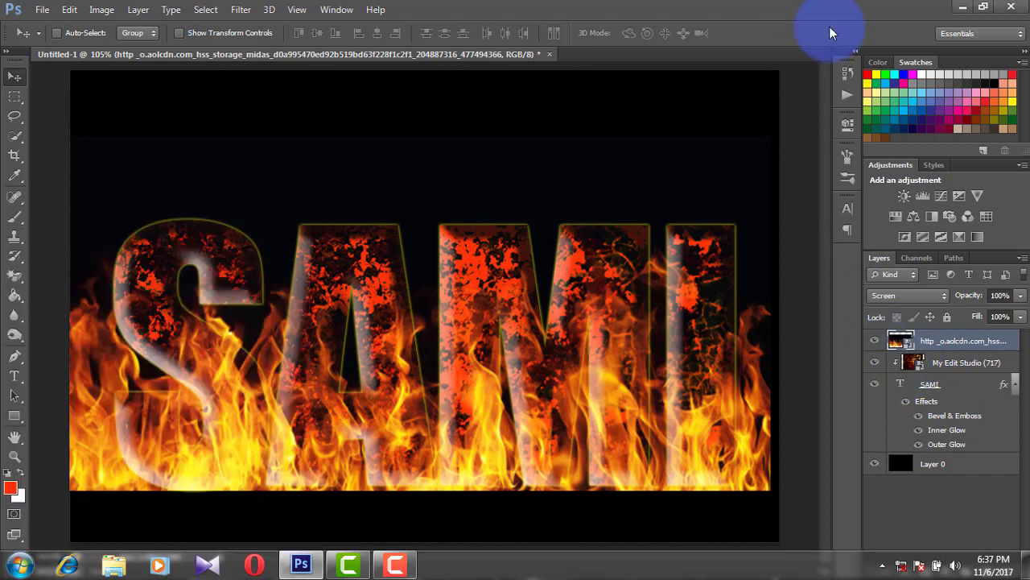
alt+click(903, 350)
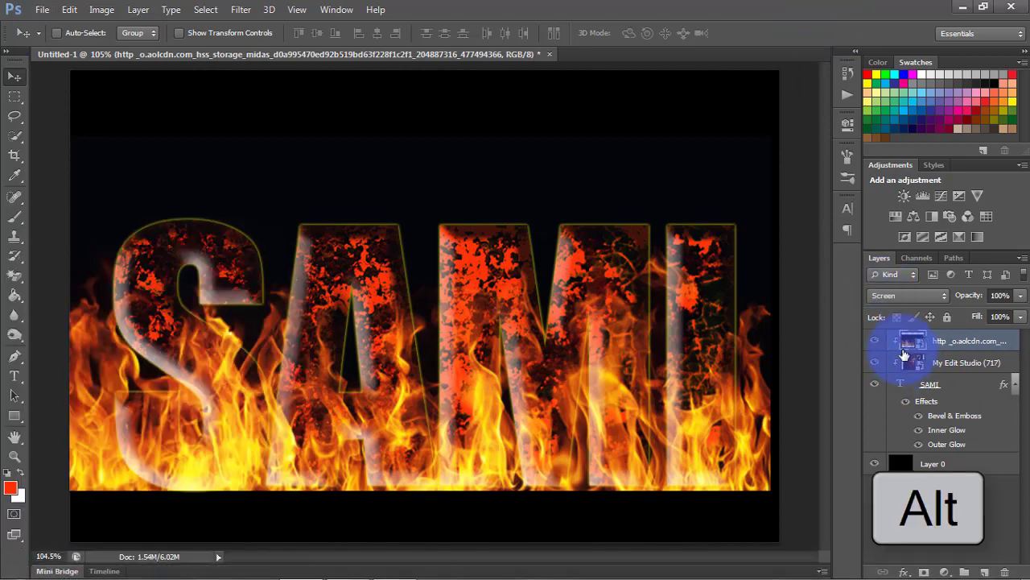
mouse_move(690, 427)
mouse_down()
mouse_move(512, 467)
mouse_move(616, 458)
mouse_up()
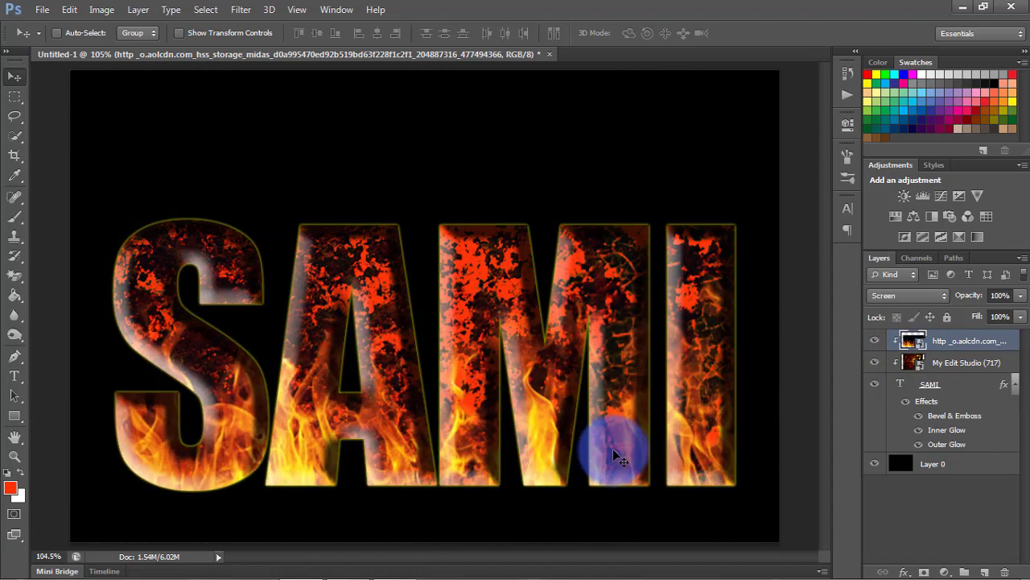
Step: Scale the clipped flame image to about 31% and shift it left within the SAMI letters
key(ctrl+t)
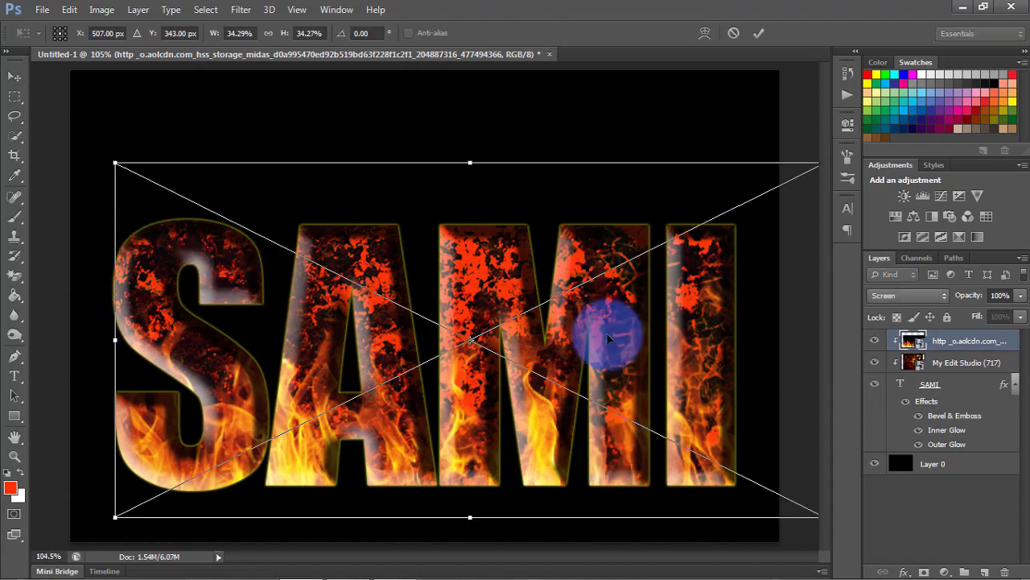
mouse_move(603, 330)
mouse_down()
mouse_move(495, 330)
mouse_move(589, 333)
mouse_up()
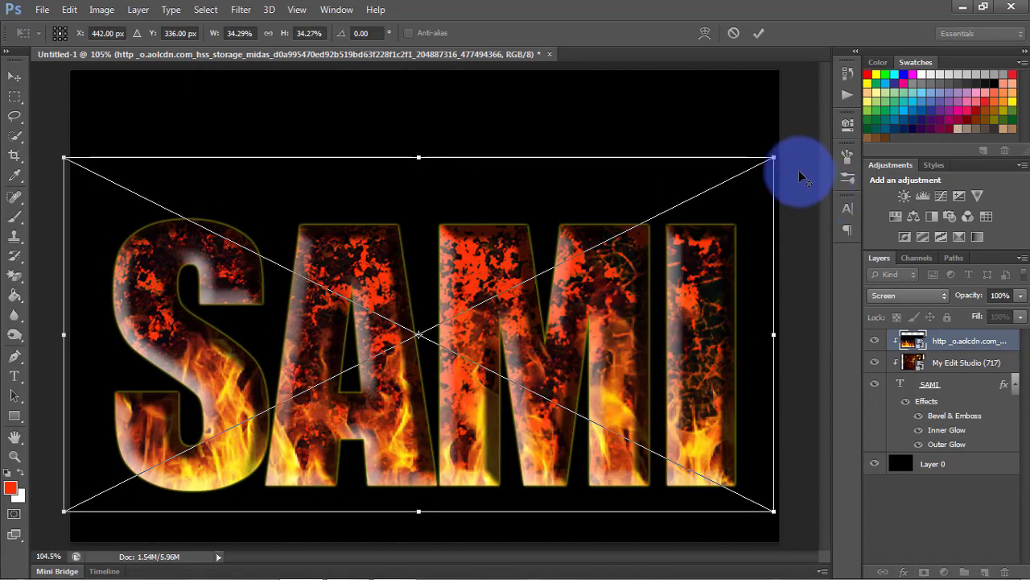
mouse_move(776, 155)
mouse_down()
mouse_move(747, 181)
mouse_move(744, 169)
mouse_up()
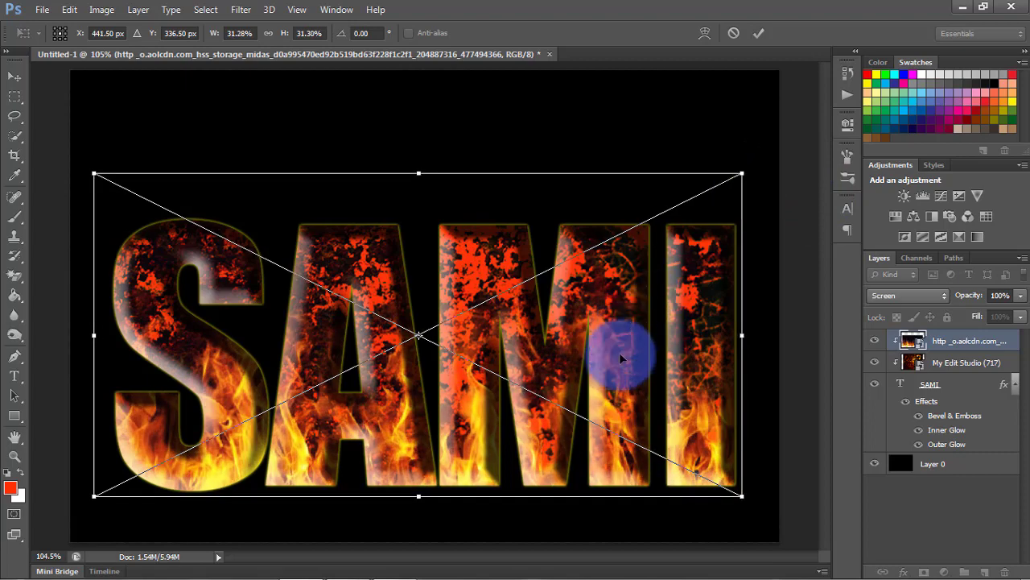
drag(616, 346, 624, 360)
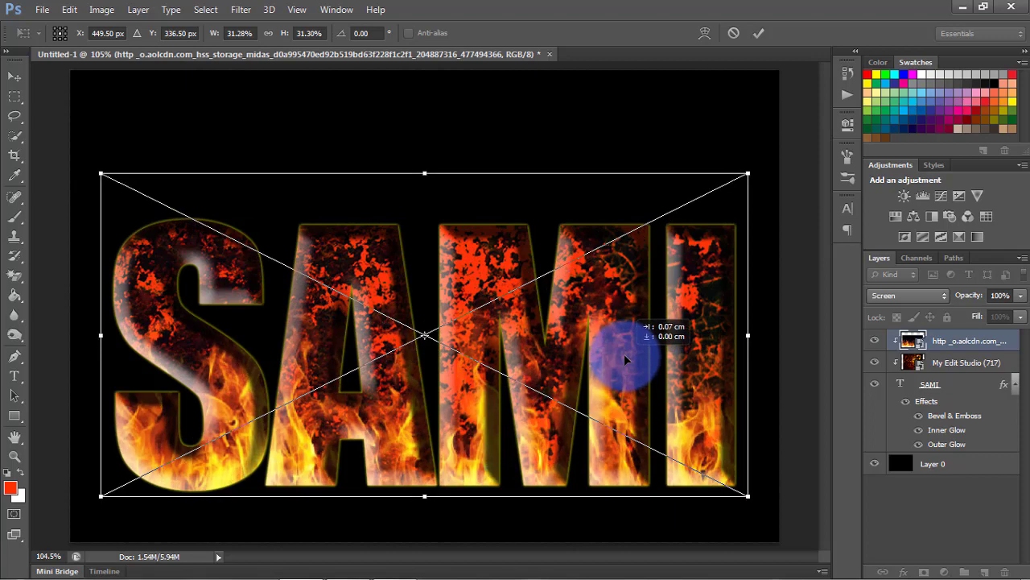
key(Return)
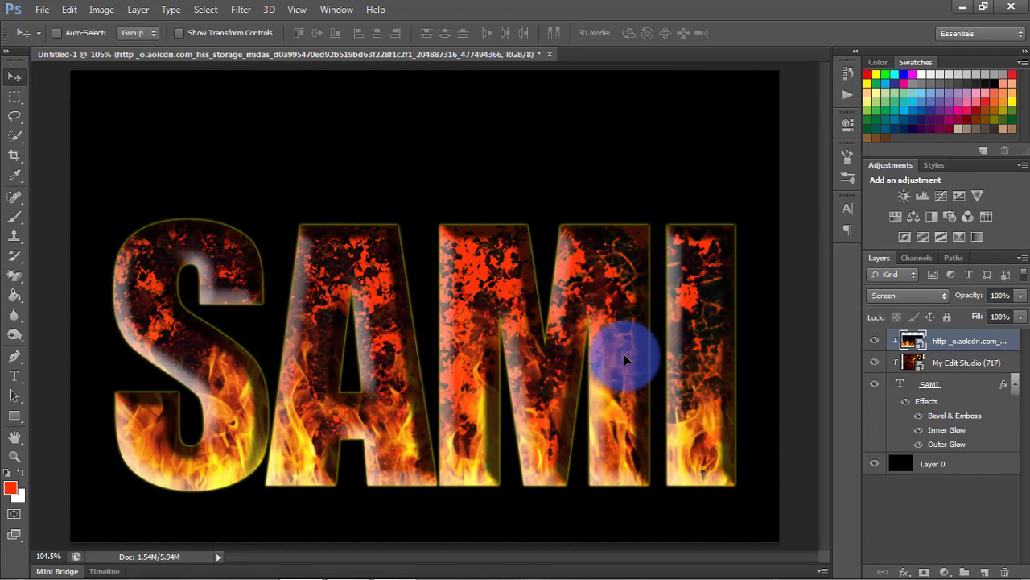
Step: Rasterize the flame layer clipped inside the letters
click(105, 9)
click(670, 77)
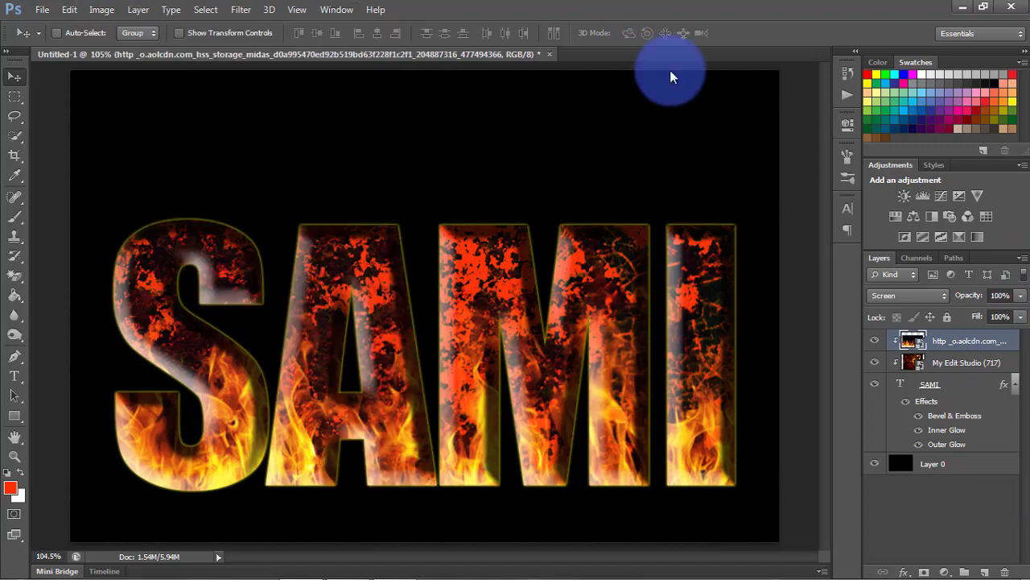
right_click(942, 340)
click(706, 246)
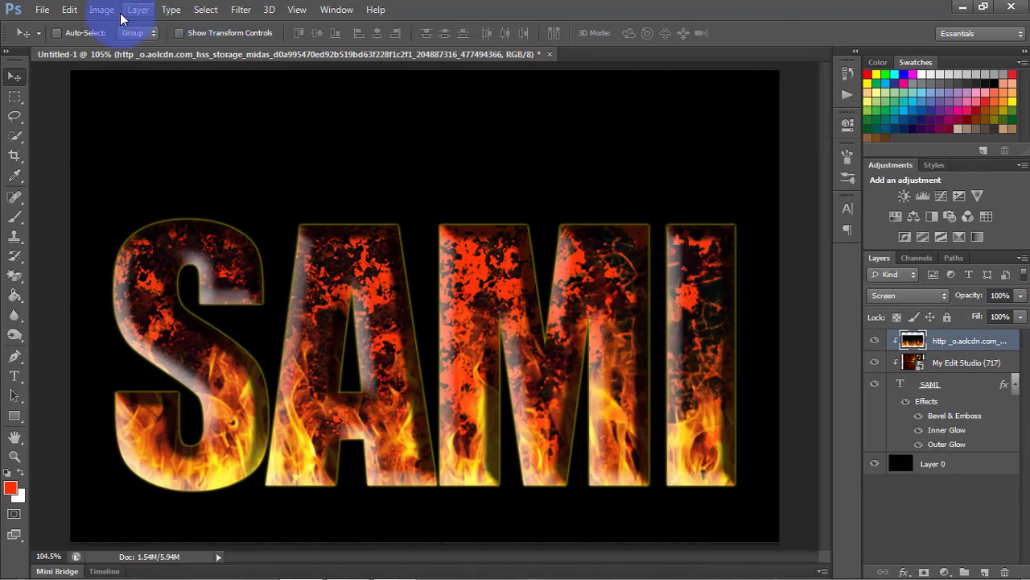
Step: Raise the flame layer's saturation to +22 with Hue/Saturation
click(103, 10)
mouse_move(125, 48)
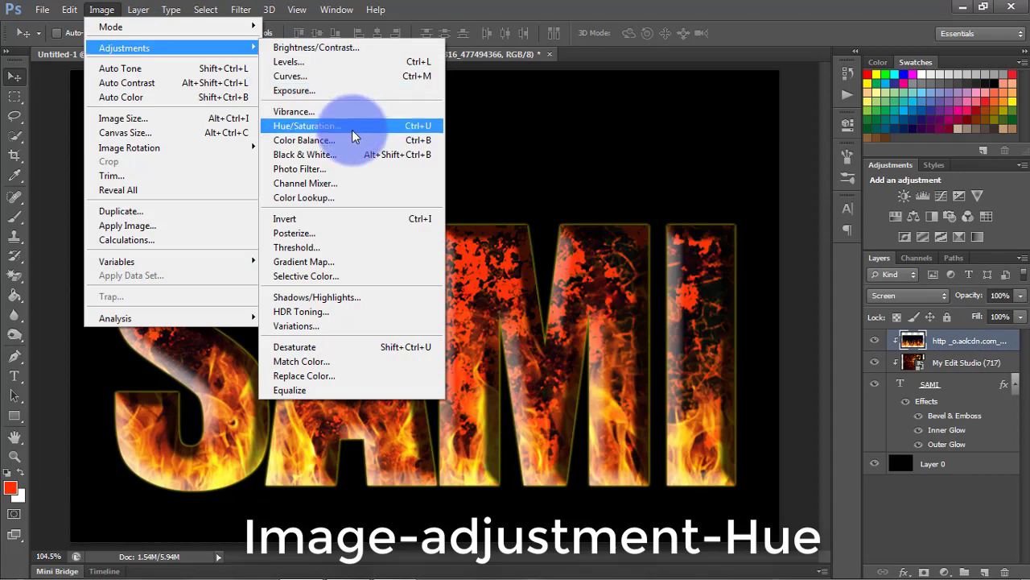
click(352, 129)
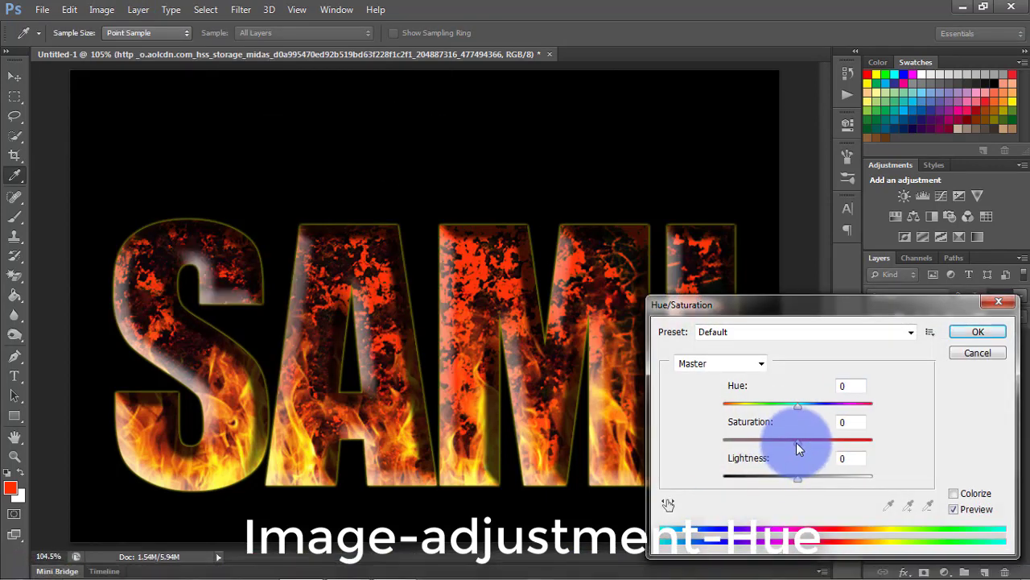
drag(796, 442, 815, 442)
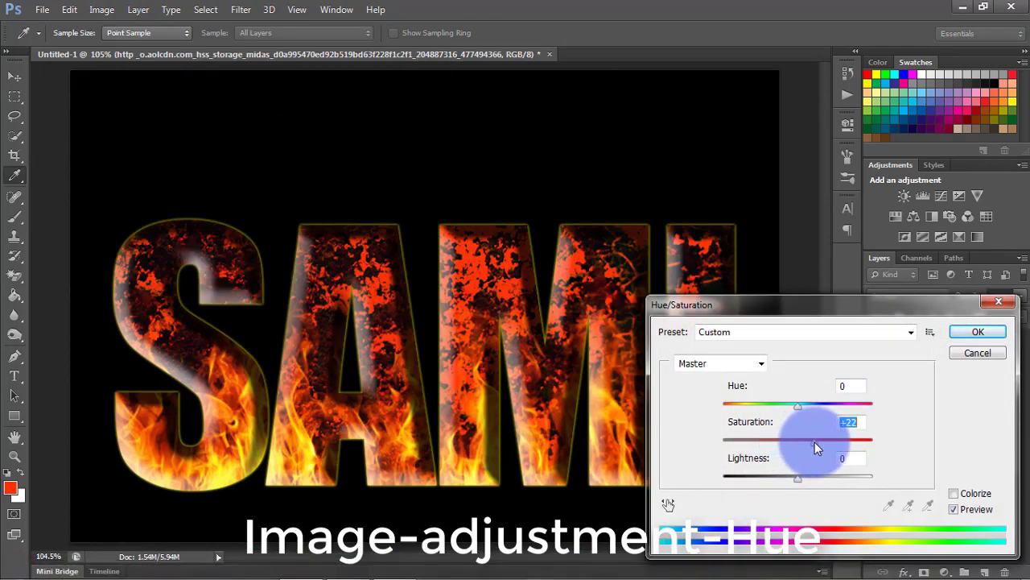
click(978, 332)
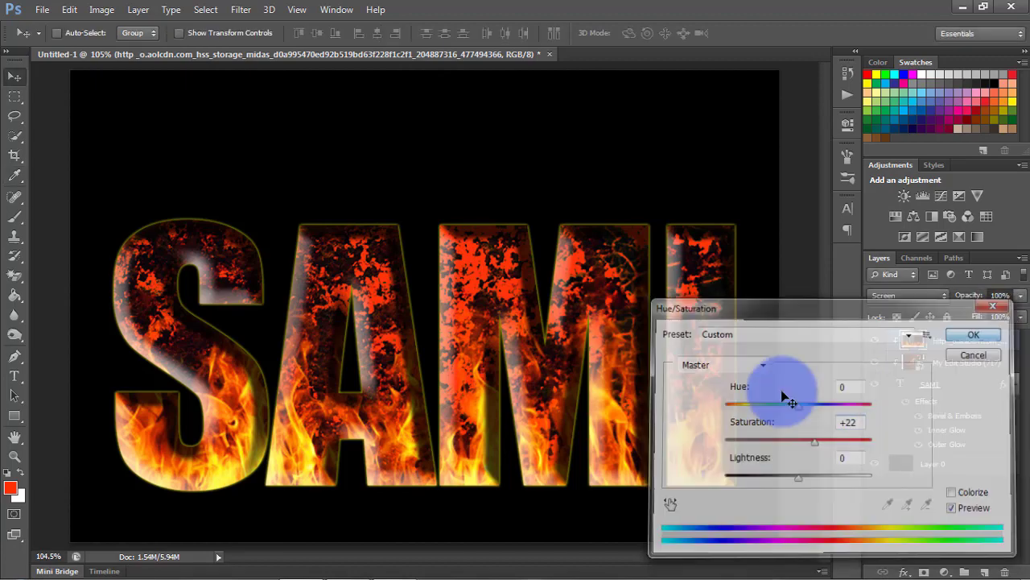
Step: Drag a second flame image from the desktop into the document and place it near the top
click(960, 7)
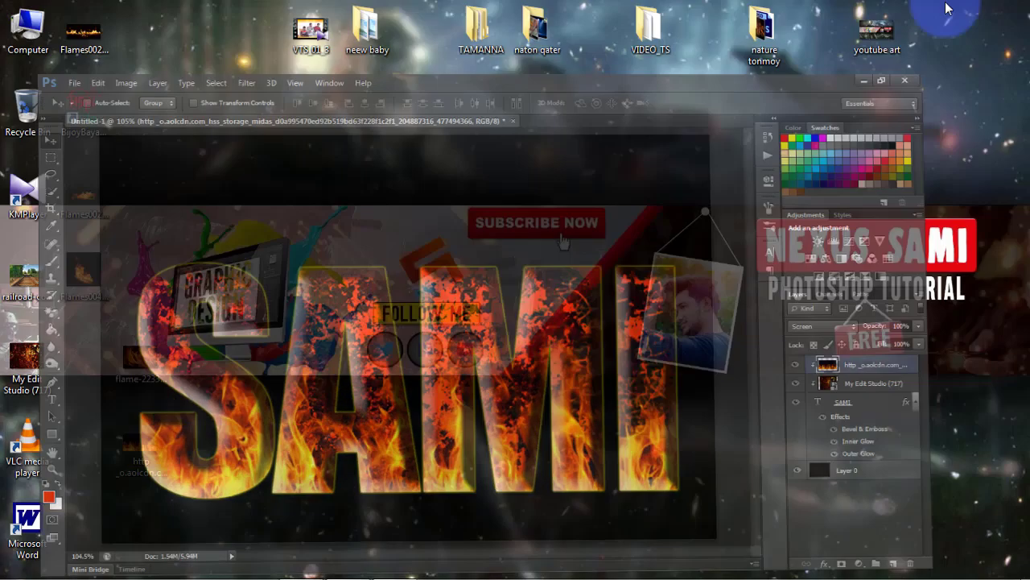
drag(169, 483, 314, 568)
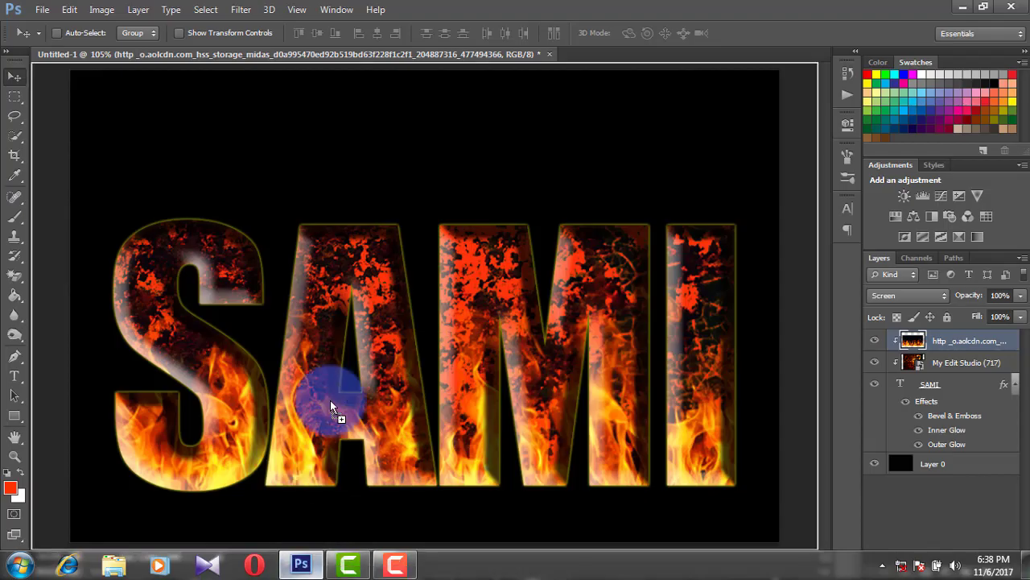
drag(314, 567, 339, 378)
drag(472, 385, 486, 208)
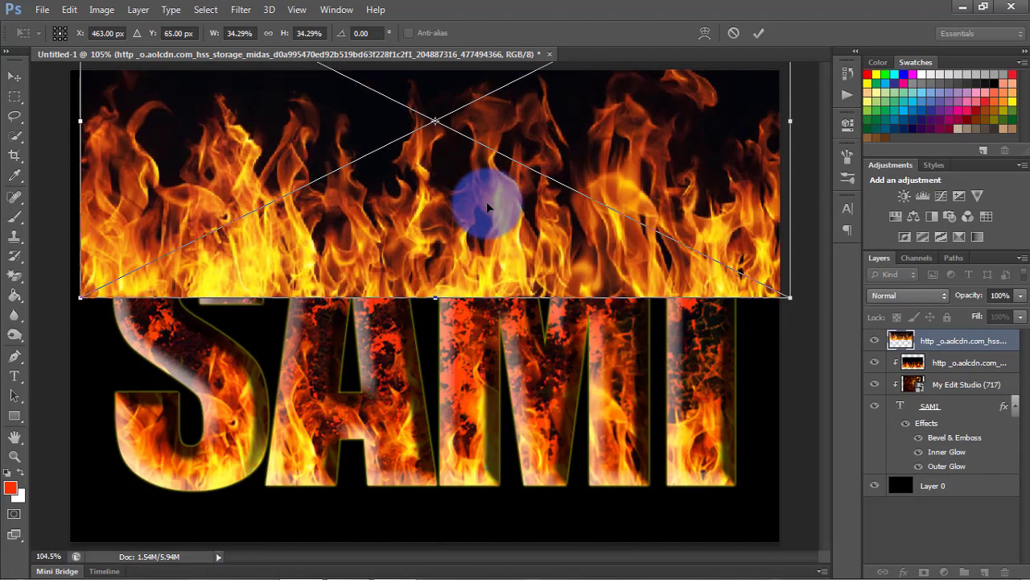
key(Return)
Step: Set the new flames' black input level to 25, blend them in Screen mode, and move them over SAMI
key(ctrl+l)
drag(394, 265, 403, 266)
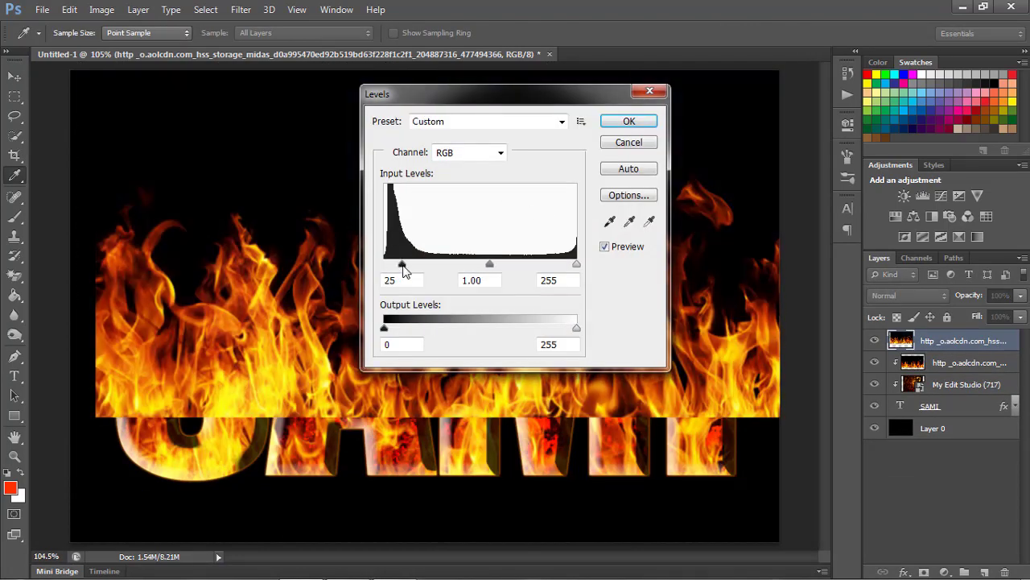
click(630, 122)
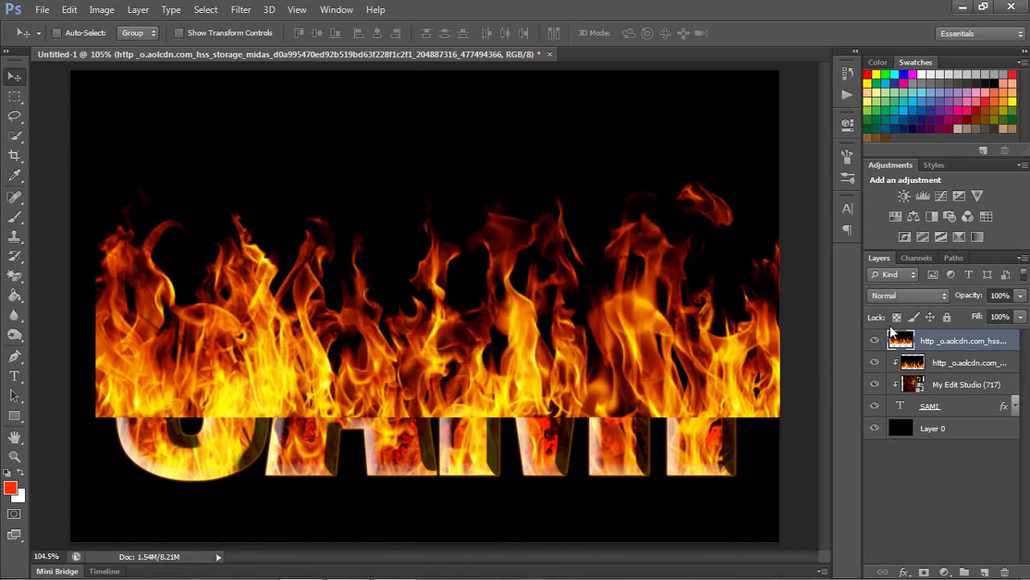
click(902, 300)
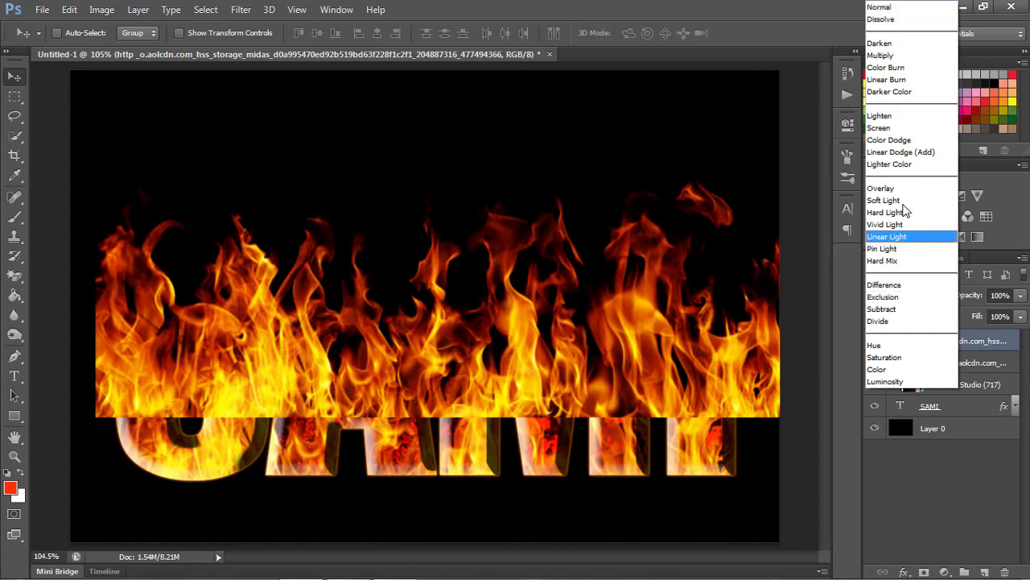
click(893, 125)
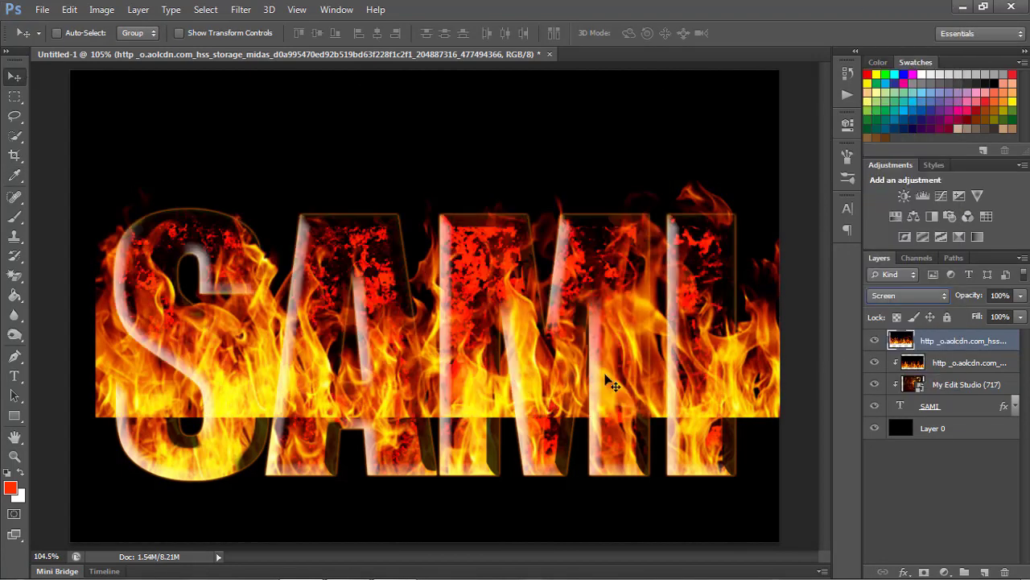
mouse_move(605, 375)
mouse_down()
mouse_move(572, 219)
mouse_move(573, 263)
mouse_up()
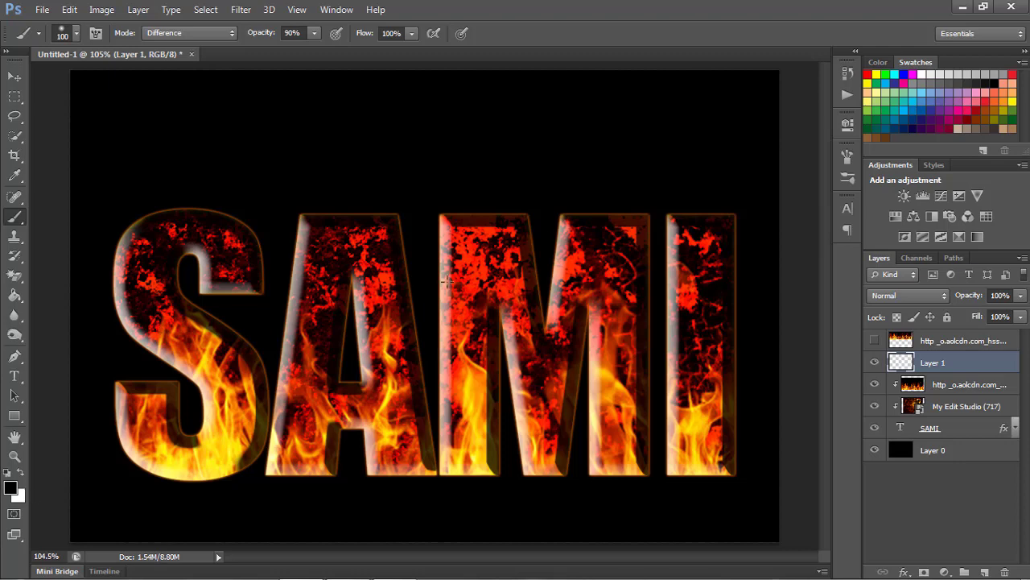
Step: Brush over the tops of the I and the S on Layer 1 to darken them
mouse_move(727, 208)
mouse_down()
mouse_move(571, 200)
mouse_move(529, 179)
mouse_move(506, 191)
mouse_move(513, 200)
mouse_move(370, 196)
mouse_move(378, 202)
mouse_move(328, 192)
mouse_move(304, 207)
mouse_move(300, 179)
mouse_up()
key(bracketleft)
key(bracketleft)
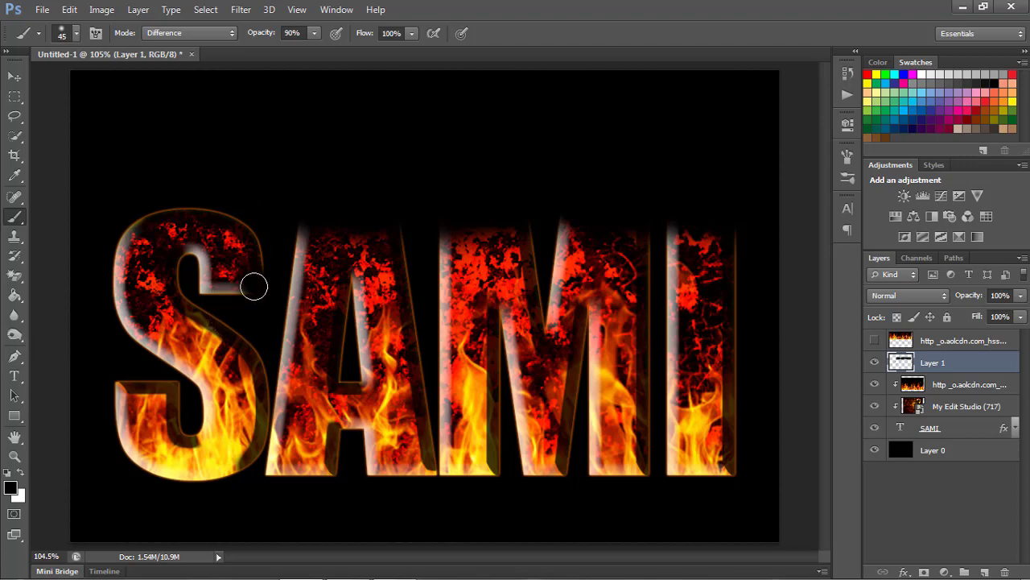
mouse_move(207, 283)
mouse_down()
mouse_move(200, 269)
mouse_move(210, 281)
mouse_up()
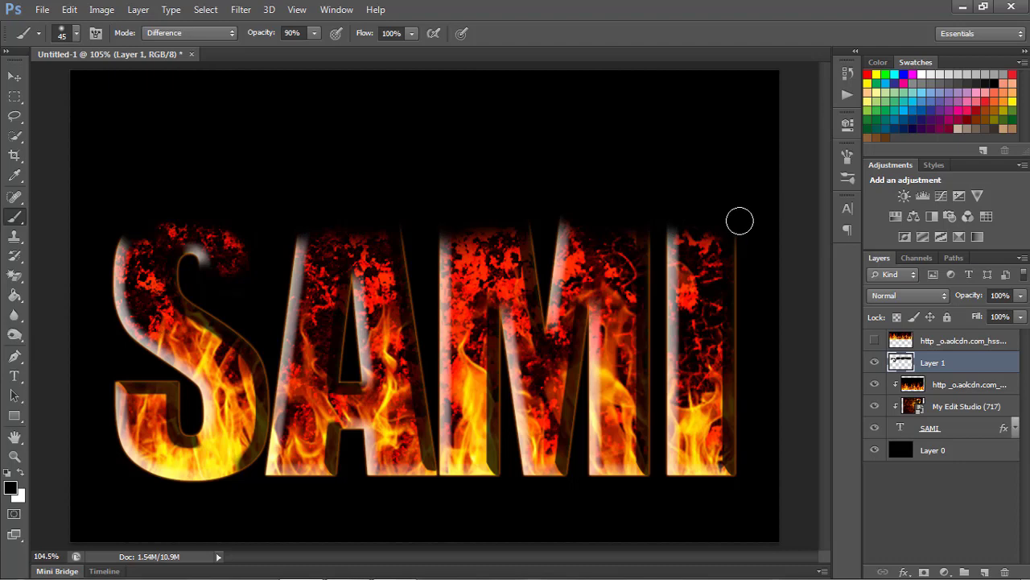
Step: Show the top flame layer again and select it with the Move tool
click(875, 341)
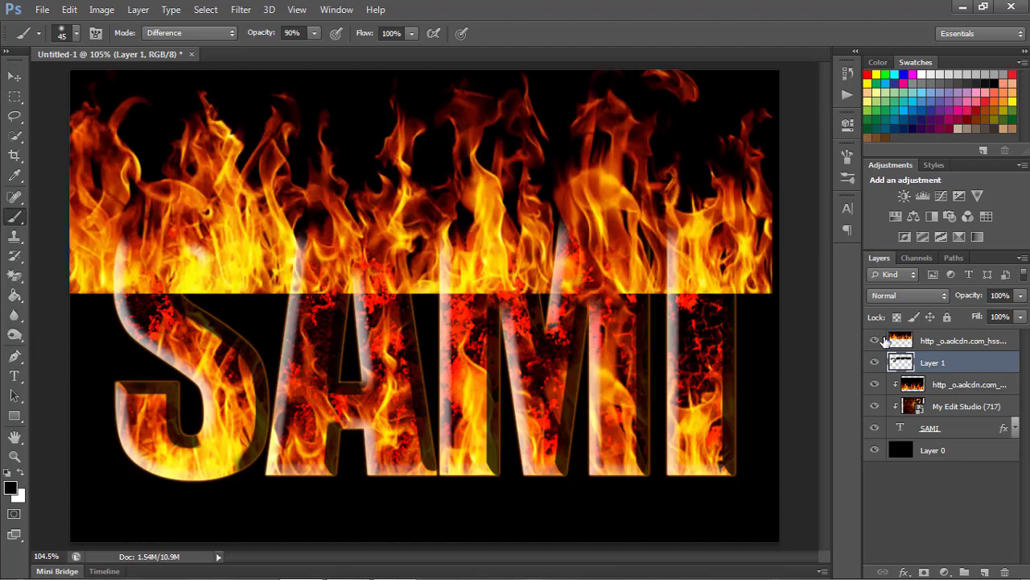
click(20, 75)
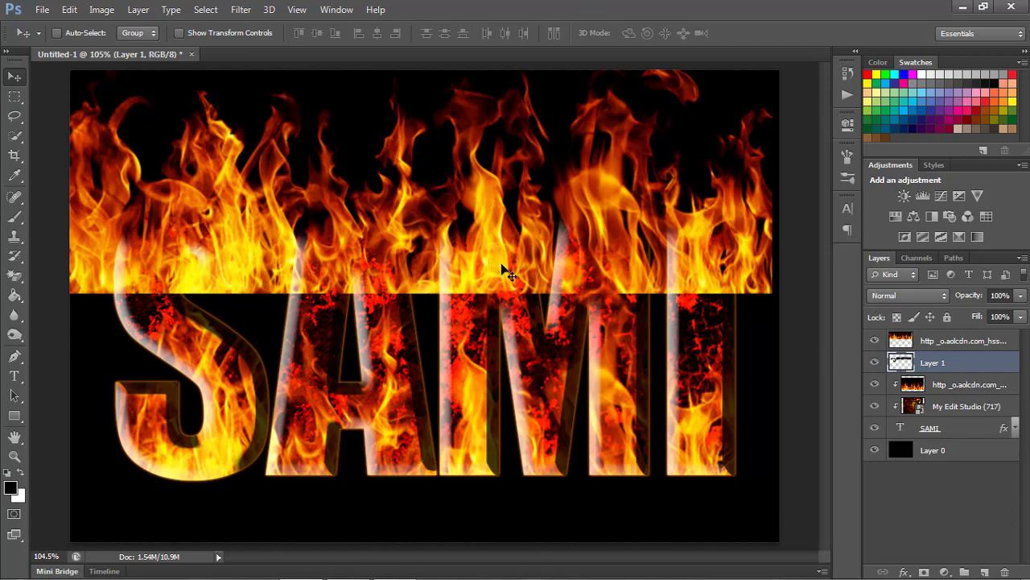
click(929, 344)
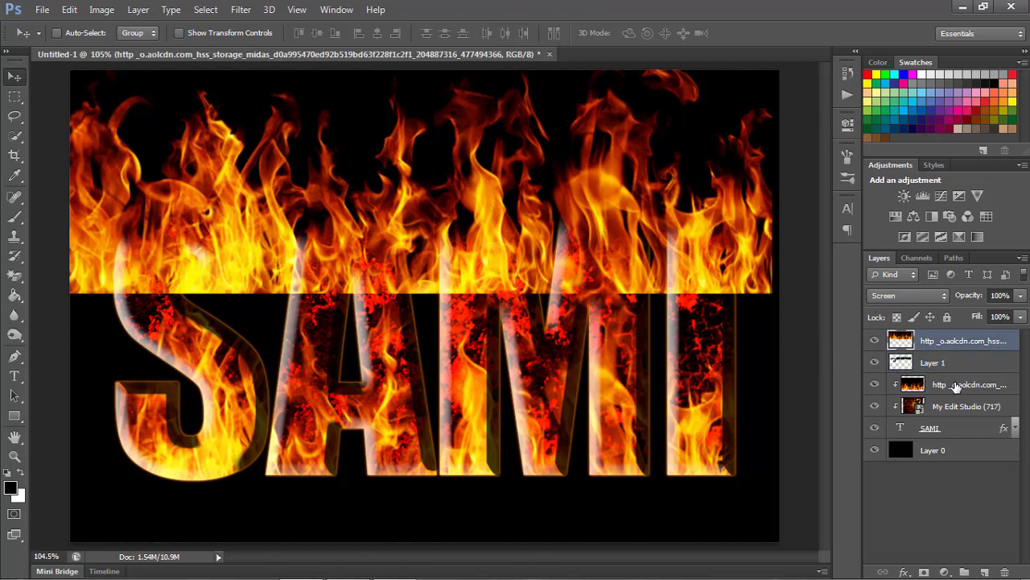
Step: Add a white layer mask to Layer 2 and paint black along the letter tops
click(925, 572)
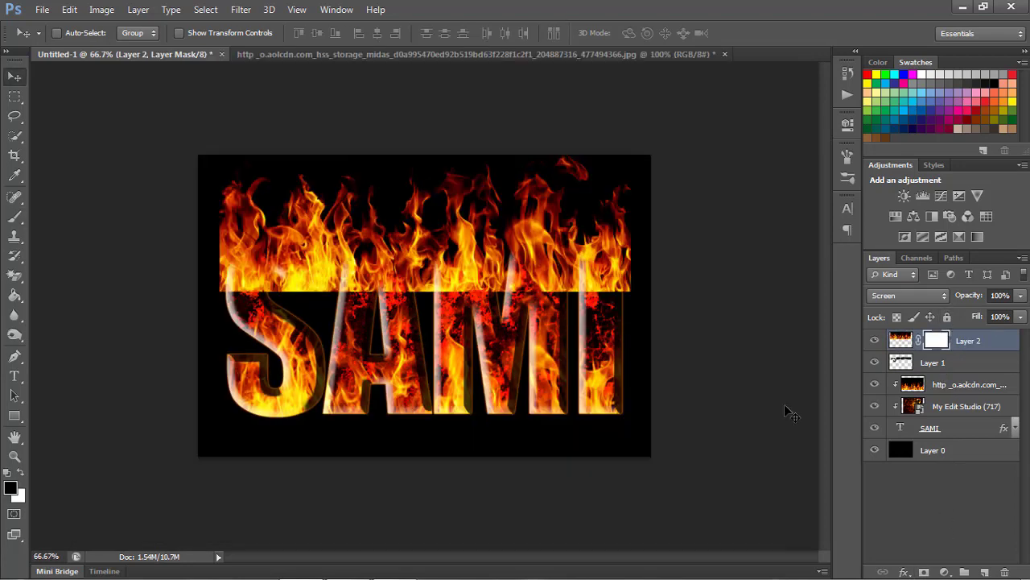
key(b)
key(ctrl+plus)
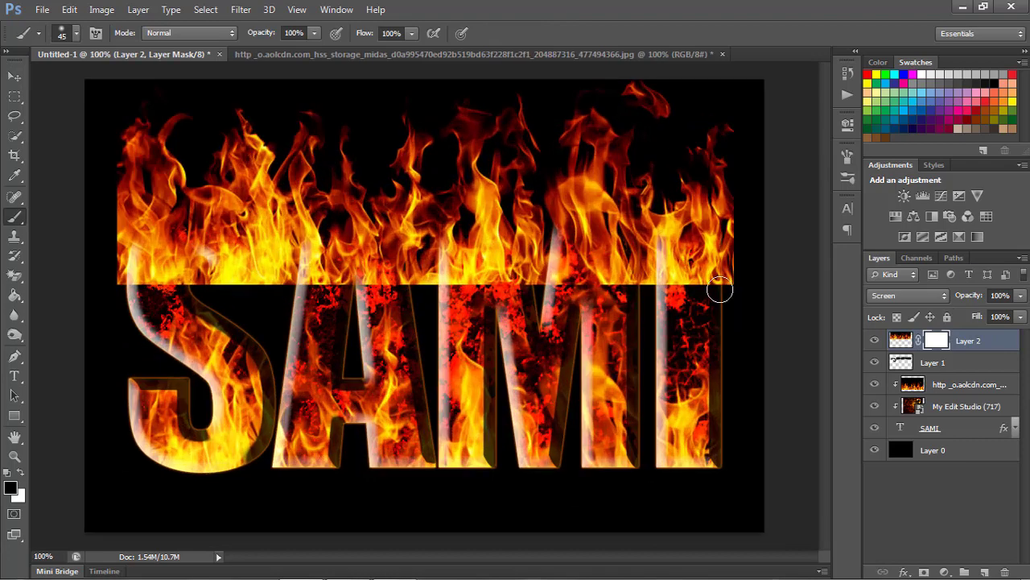
drag(734, 284, 743, 224)
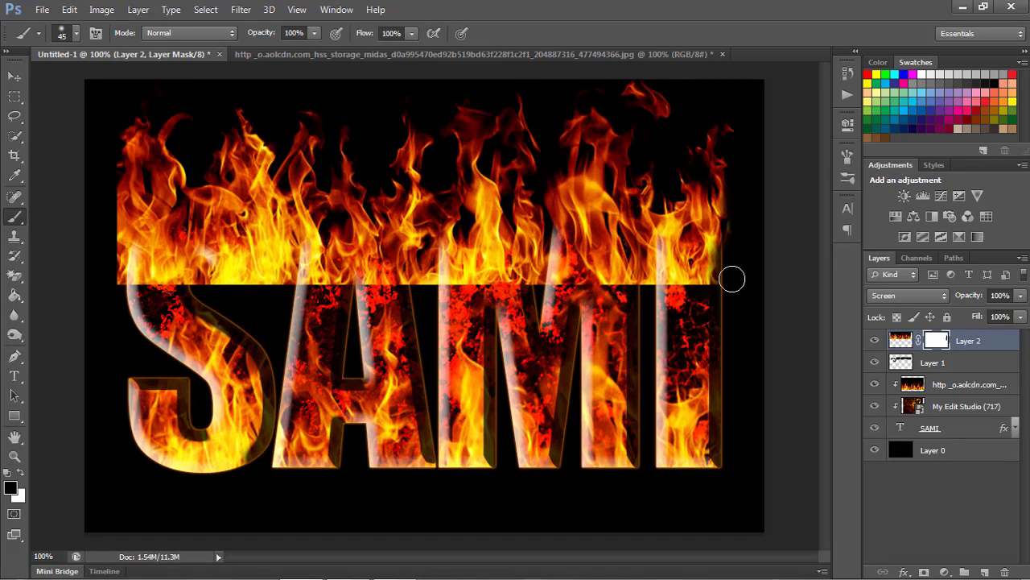
mouse_move(723, 295)
mouse_down()
mouse_move(713, 284)
mouse_move(681, 294)
mouse_move(606, 281)
mouse_move(538, 294)
mouse_move(537, 274)
mouse_move(461, 290)
mouse_move(425, 257)
mouse_move(401, 325)
mouse_up()
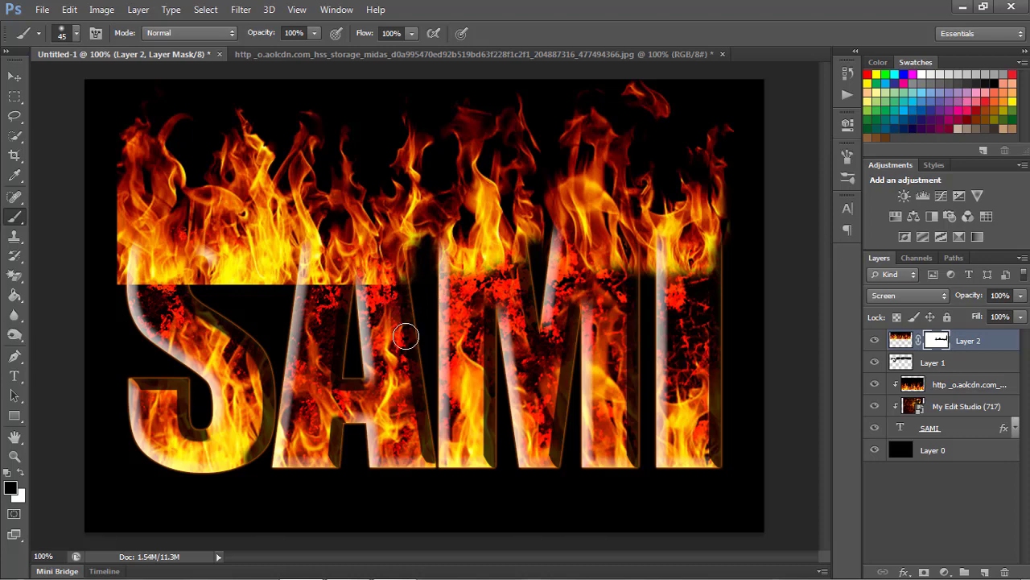
key(ctrl+alt+z)
key(ctrl+alt+z)
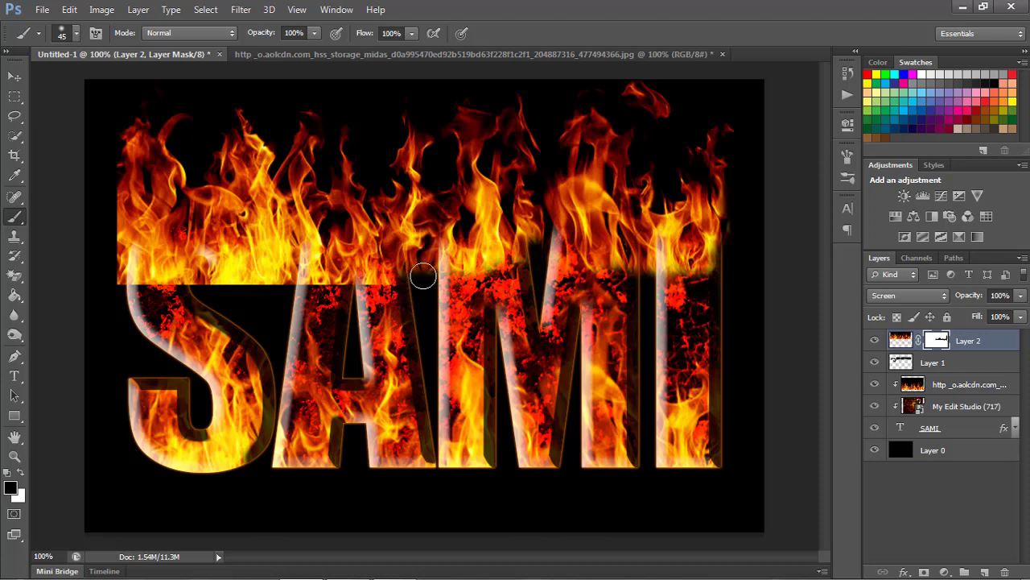
Step: Mask out flames between the A and M, around the S's upper-left edge, and between S and A
mouse_move(423, 276)
mouse_down()
mouse_move(406, 294)
mouse_move(354, 272)
mouse_move(328, 297)
mouse_move(302, 286)
mouse_move(200, 292)
mouse_move(185, 270)
mouse_move(177, 284)
mouse_move(233, 291)
mouse_up()
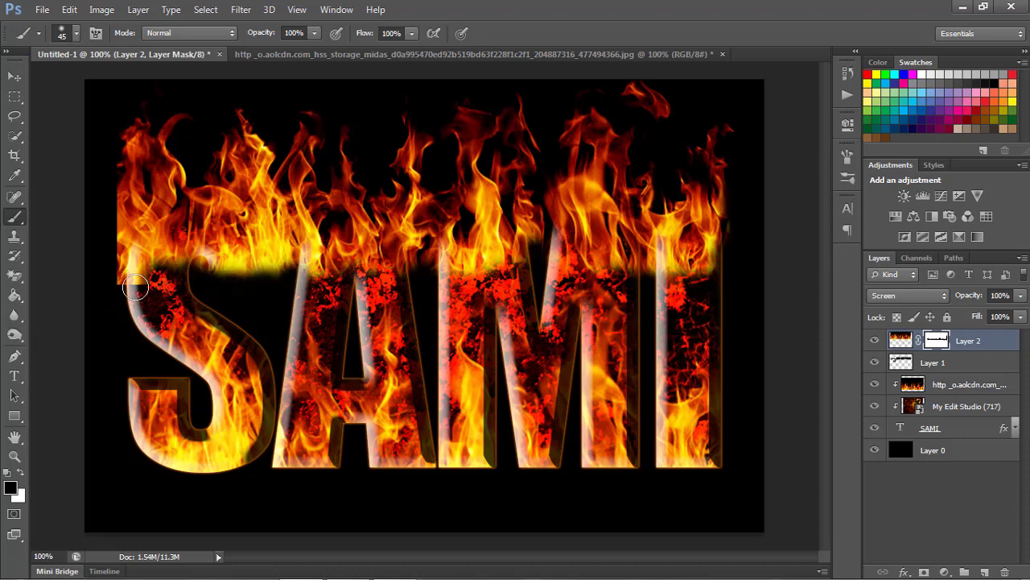
mouse_move(136, 288)
mouse_down()
mouse_move(132, 278)
mouse_move(137, 297)
mouse_up()
mouse_move(117, 246)
mouse_down()
mouse_move(115, 265)
mouse_move(120, 161)
mouse_move(105, 257)
mouse_up()
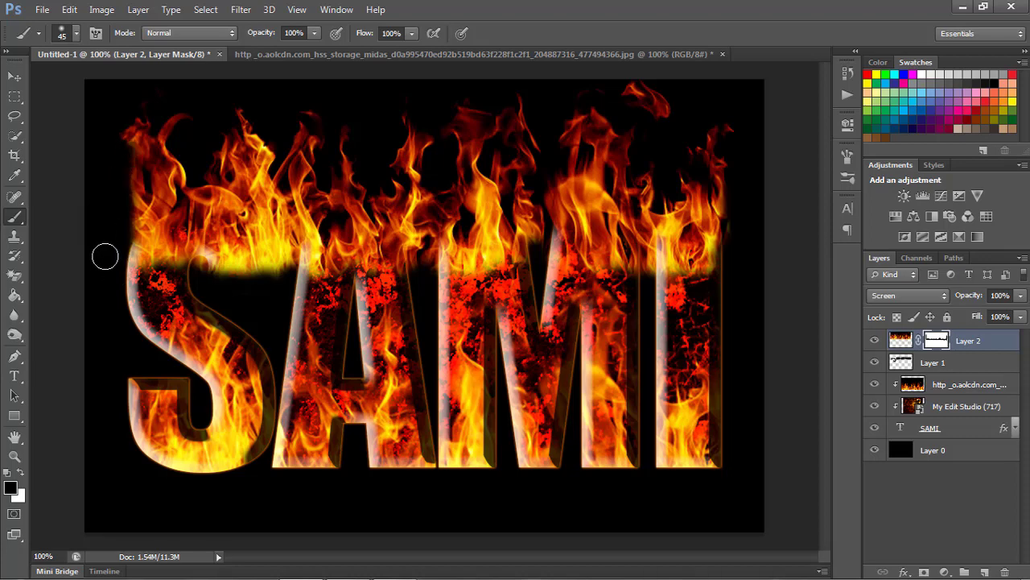
mouse_move(283, 251)
mouse_down()
mouse_move(298, 237)
mouse_move(277, 121)
mouse_move(277, 138)
mouse_up()
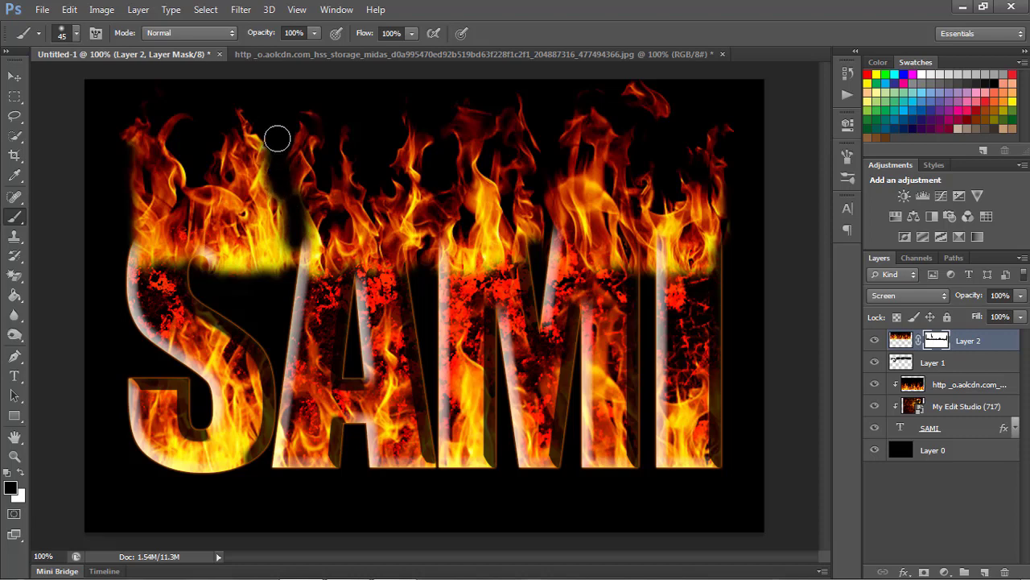
scroll(277, 139, up, 1)
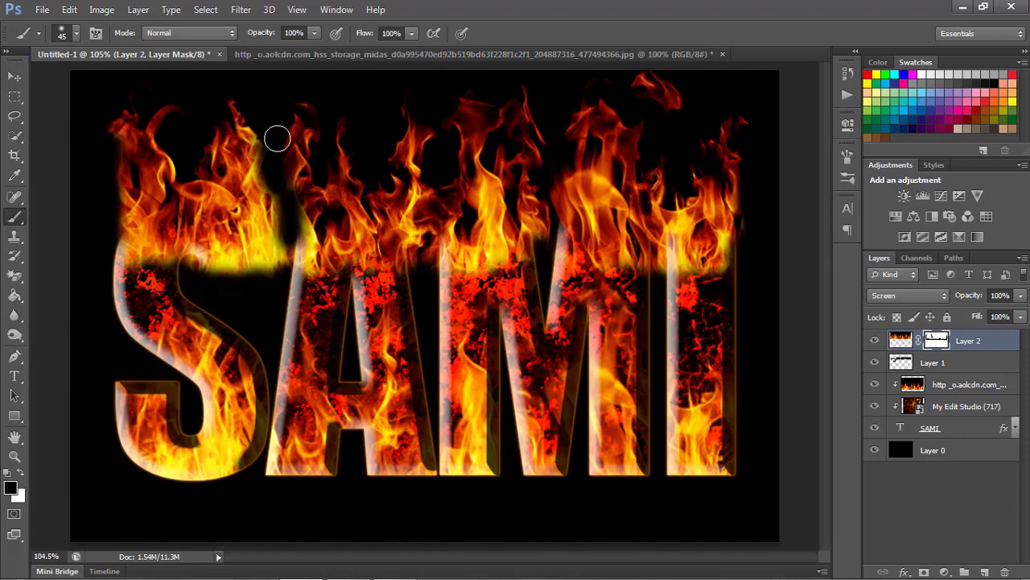
Step: Paint out the yellow glow over the S top on Layer 2's mask, redoing stray strokes, and set brush size 90
scroll(277, 139, down, 1)
scroll(277, 138, down, 1)
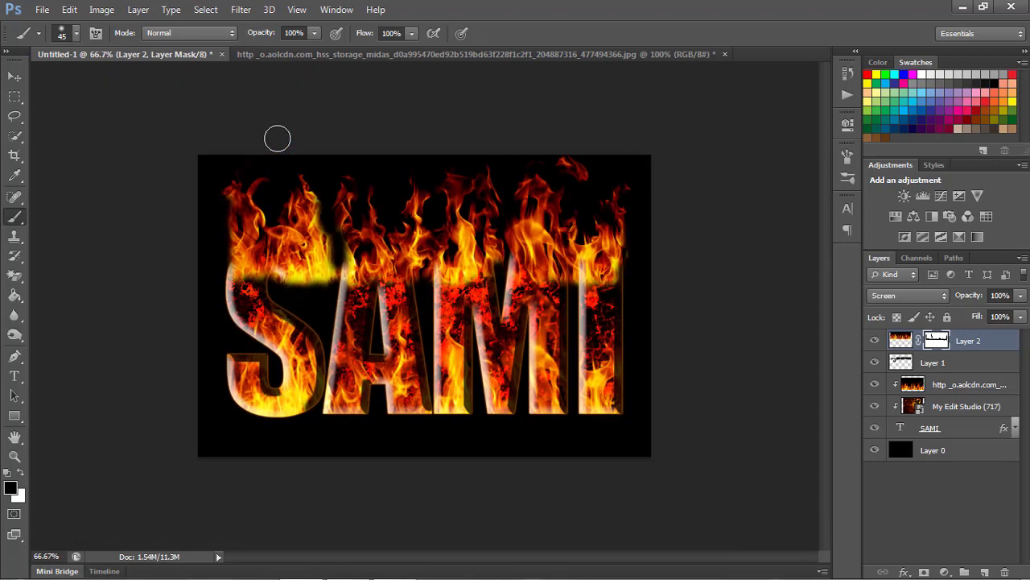
scroll(277, 138, up, 2)
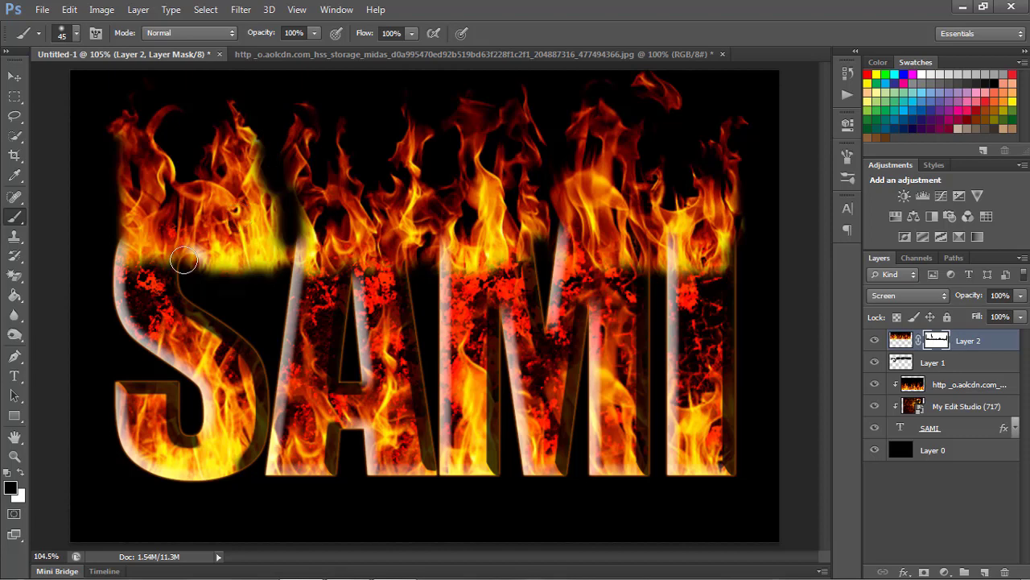
drag(187, 252, 197, 249)
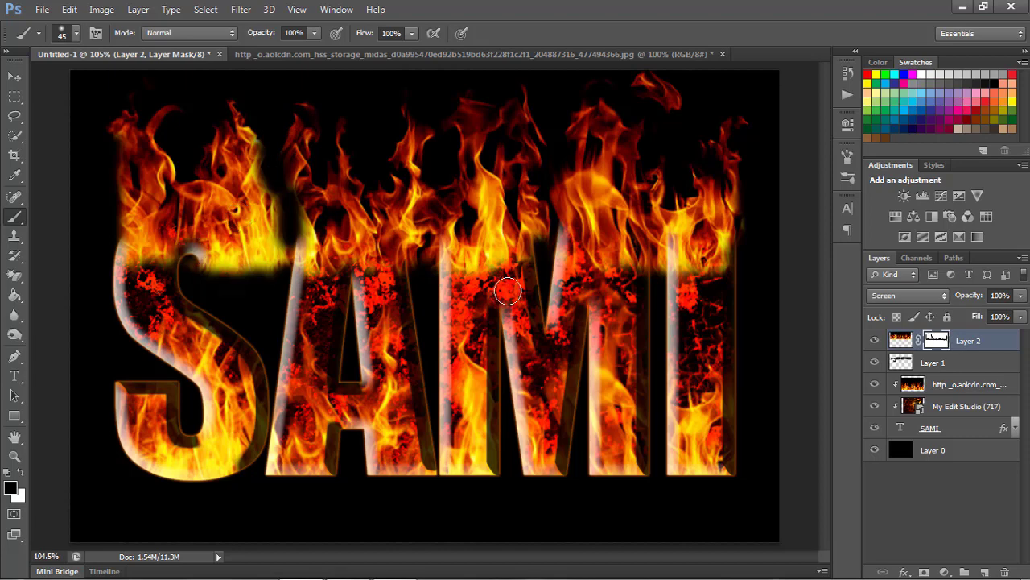
mouse_move(276, 269)
mouse_down()
mouse_move(258, 222)
mouse_move(248, 308)
mouse_up()
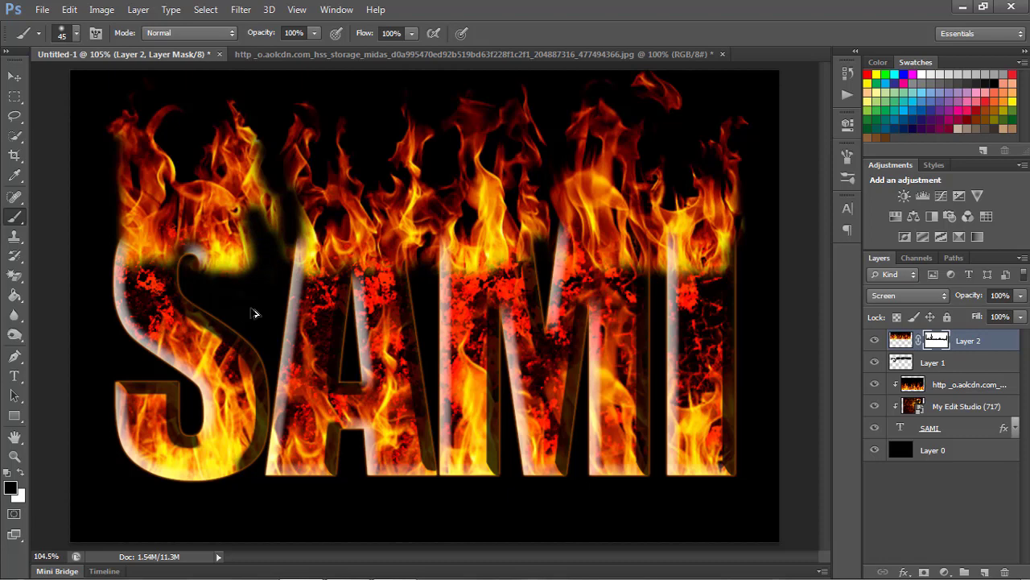
key(ctrl+alt+z)
key(ctrl+alt+z)
key(ctrl+alt+z)
key(ctrl+alt+z)
key(ctrl+alt+z)
key(ctrl+alt+z)
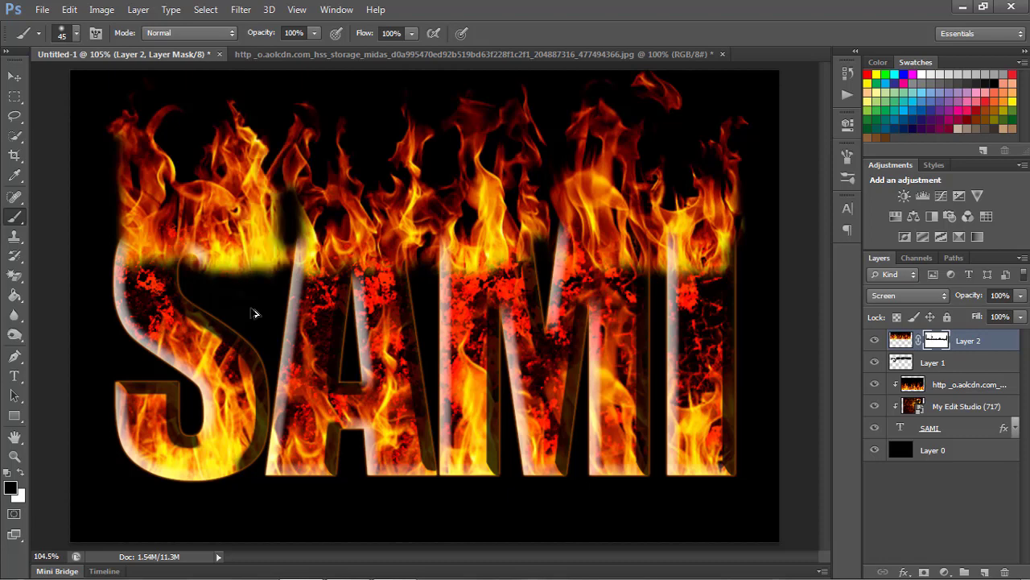
key(ctrl+alt+z)
drag(206, 260, 187, 264)
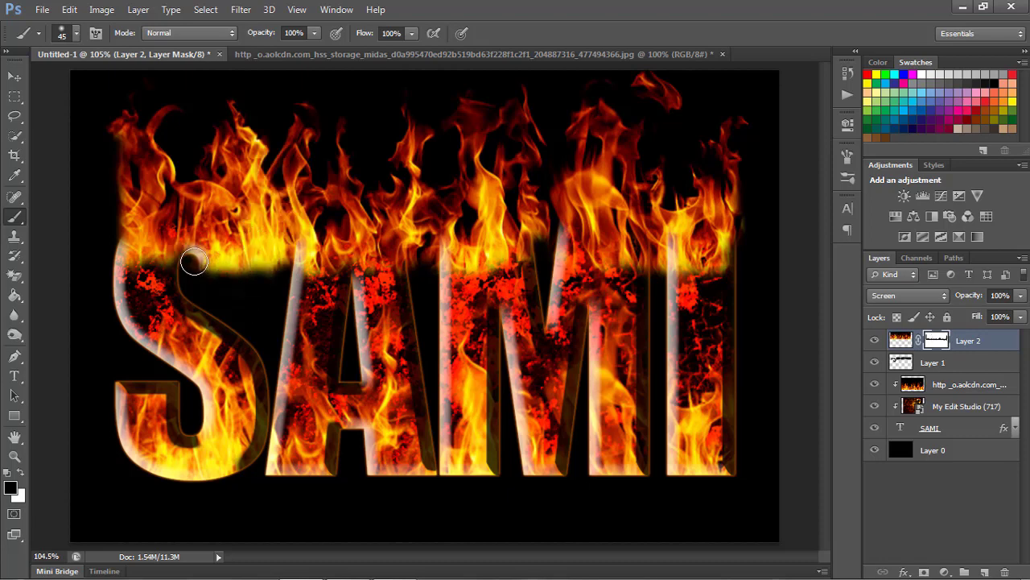
key(bracketright)
key(bracketright)
key(bracketright)
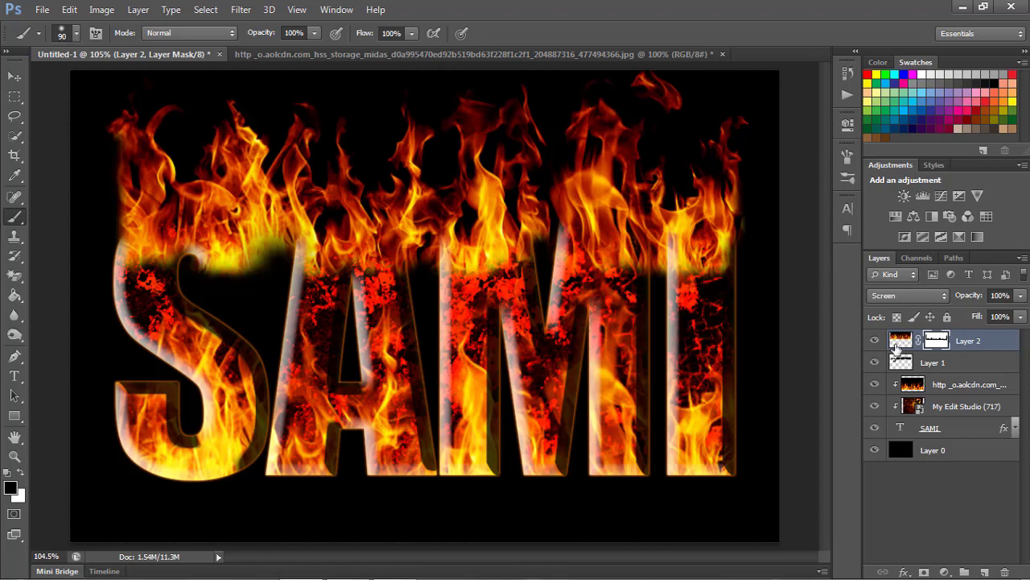
Step: Toggle Layer 1's visibility to compare the S glow, then add an empty Layer 3 on top
click(875, 363)
click(875, 363)
click(875, 363)
click(874, 363)
click(874, 363)
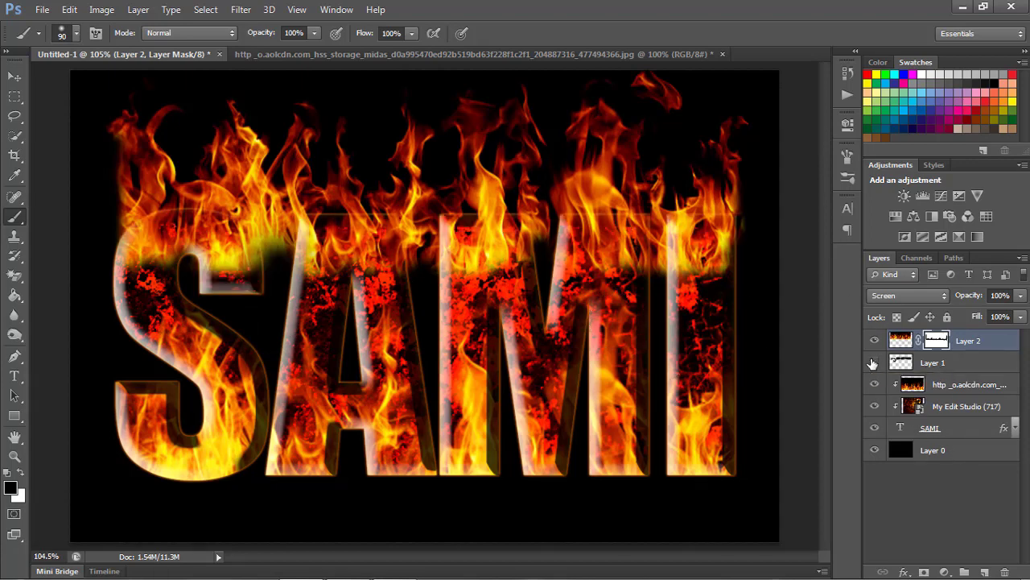
click(874, 363)
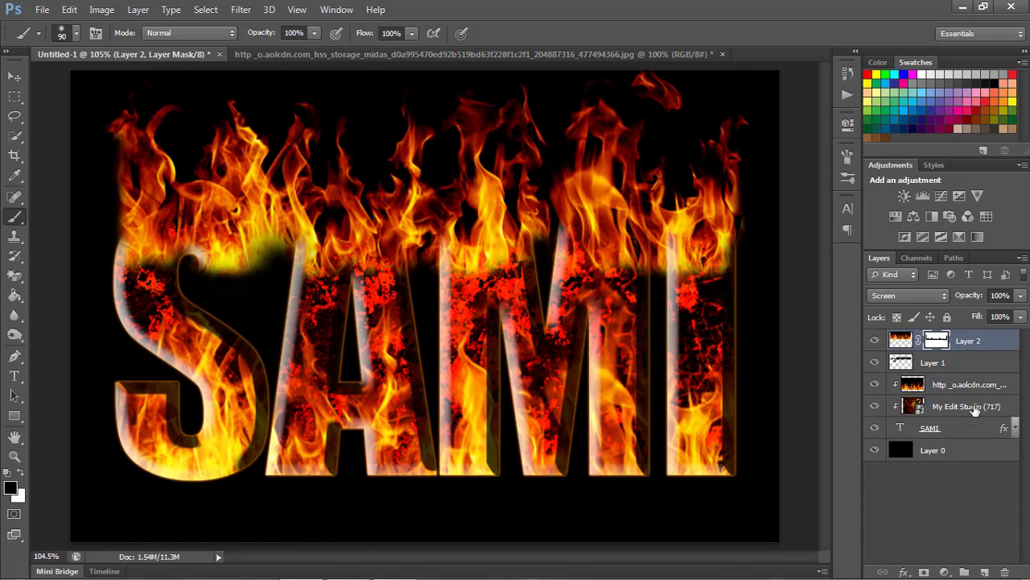
click(984, 571)
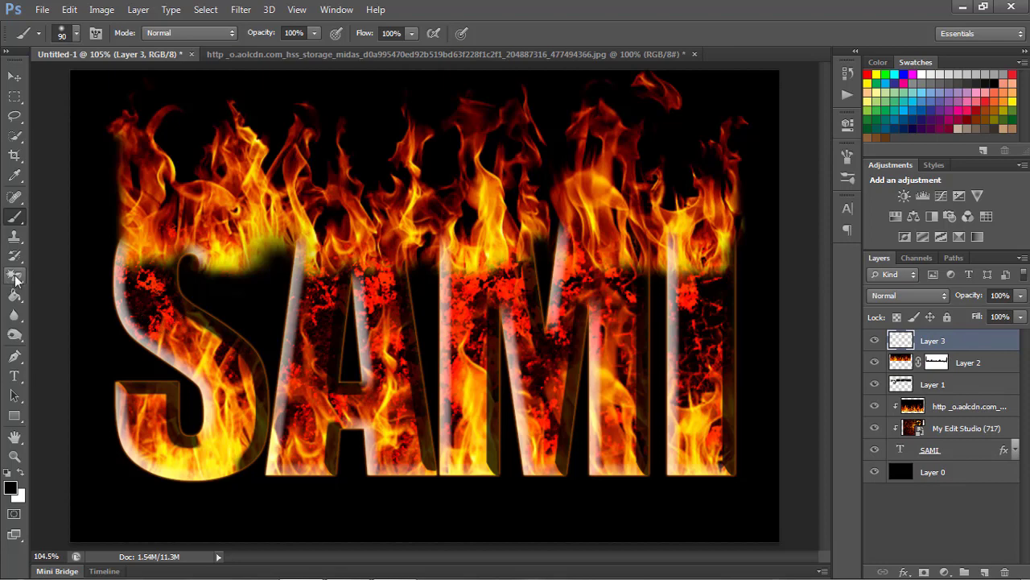
Step: Select the Gradient Tool and set a 000000 black-to-transparent gradient in the Gradient Editor
key(ctrl+minus)
key(ctrl+minus)
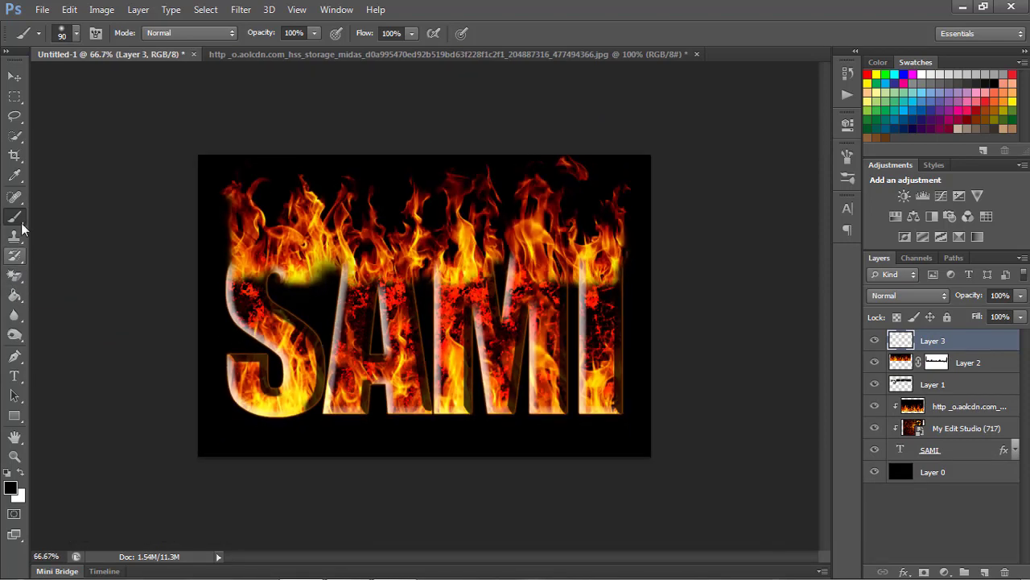
click(13, 275)
click(14, 294)
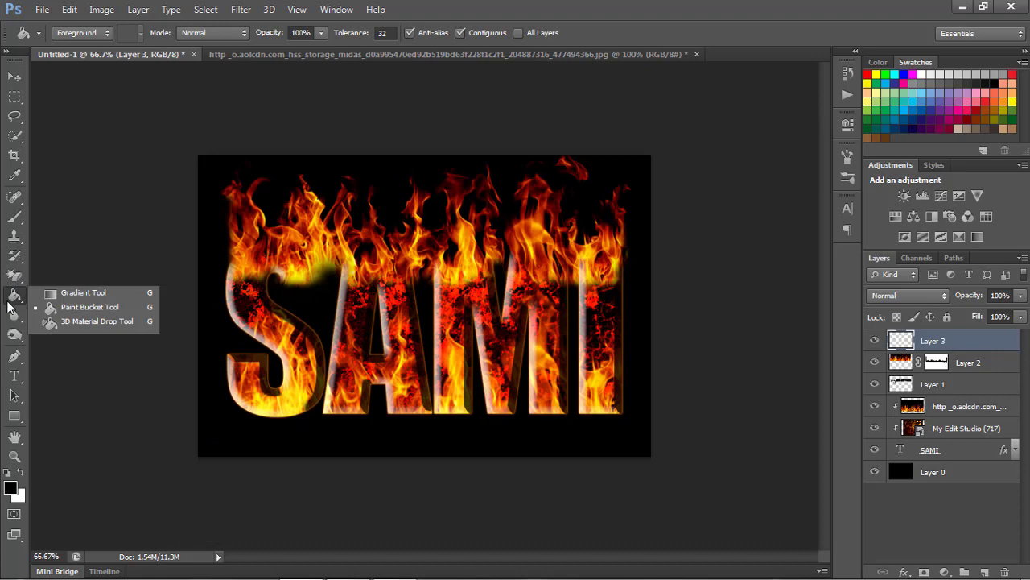
click(82, 295)
click(82, 33)
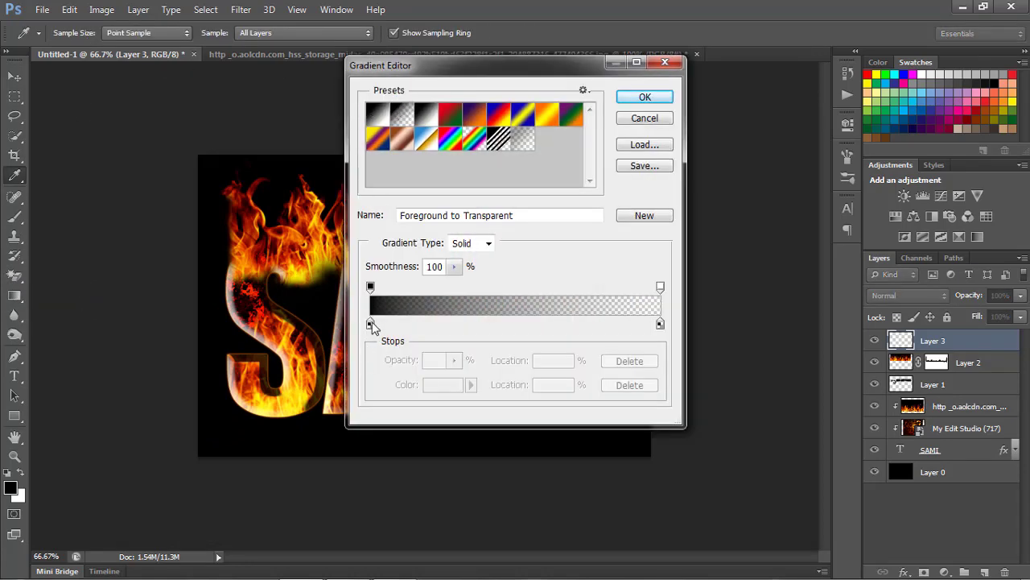
click(370, 324)
click(443, 384)
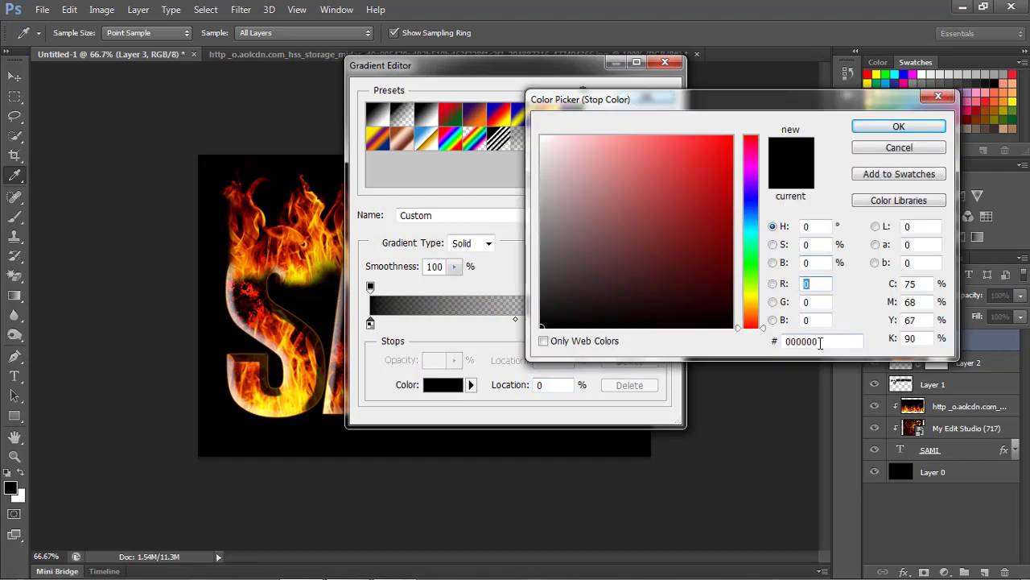
double_click(805, 341)
click(899, 126)
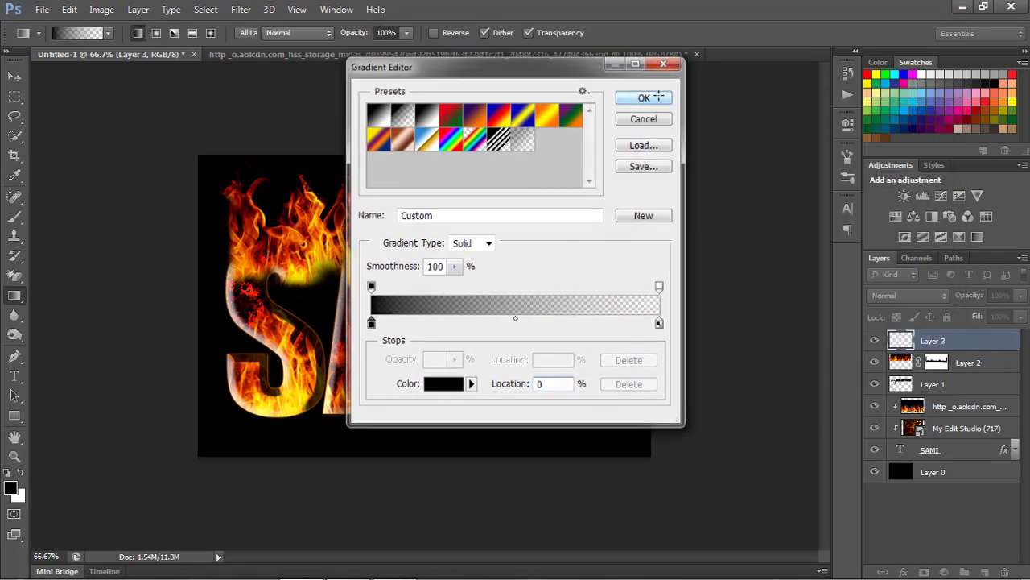
click(645, 97)
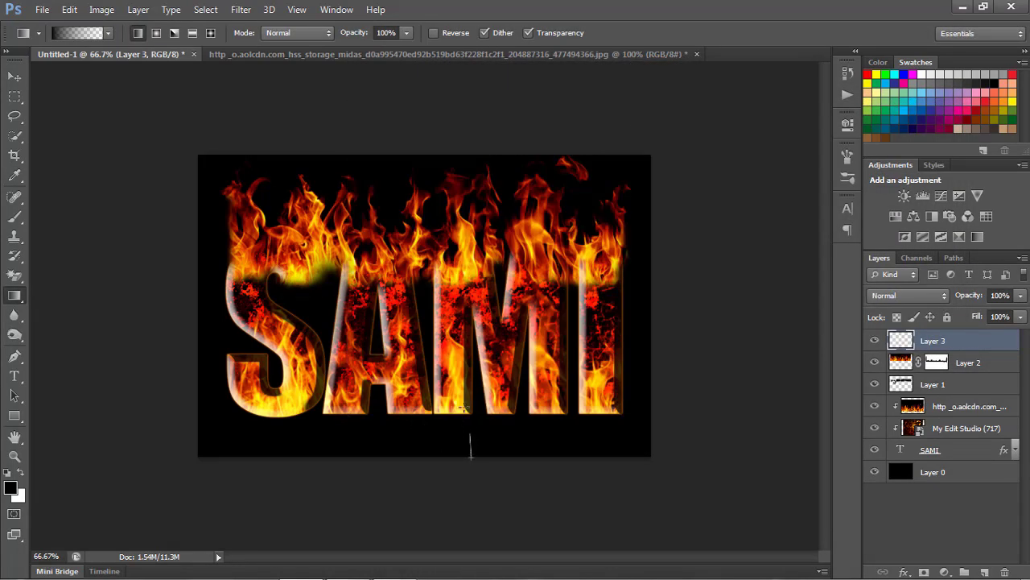
Step: Draw the black gradient upward from the bottom edge on Layer 3, then toggle Layer 3 to compare
drag(463, 406, 456, 353)
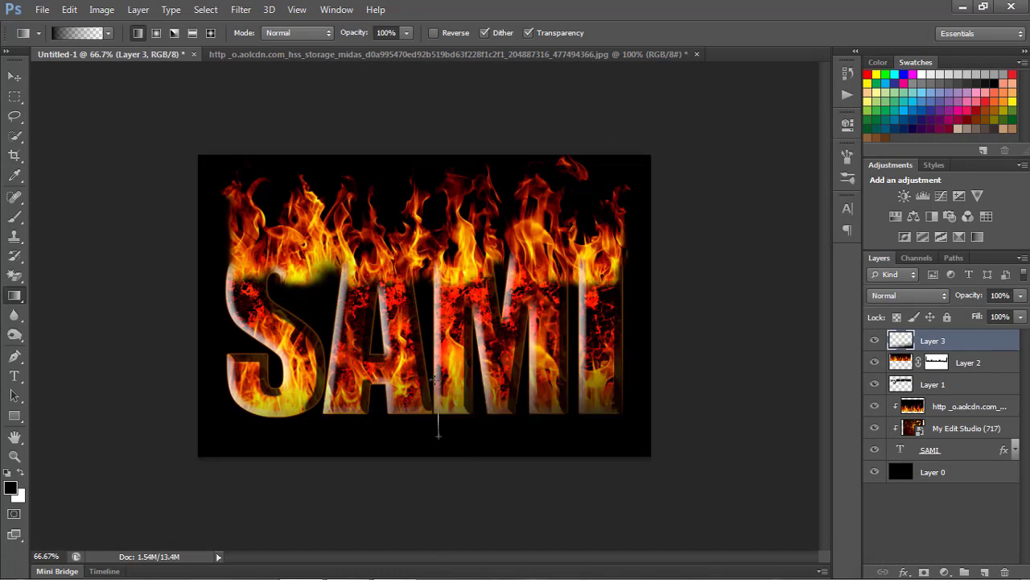
drag(439, 436, 437, 401)
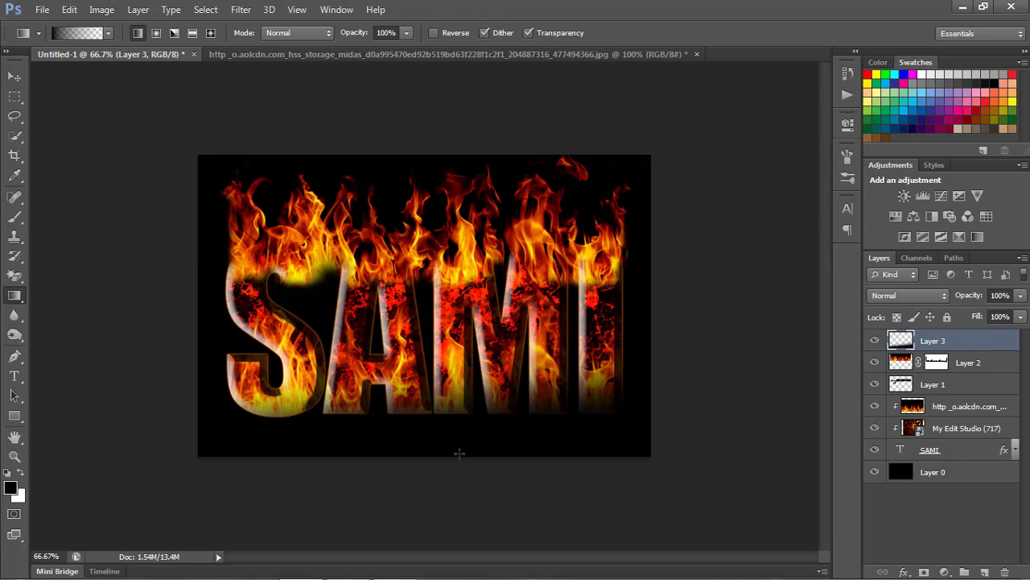
key(ctrl+z)
drag(461, 473, 461, 322)
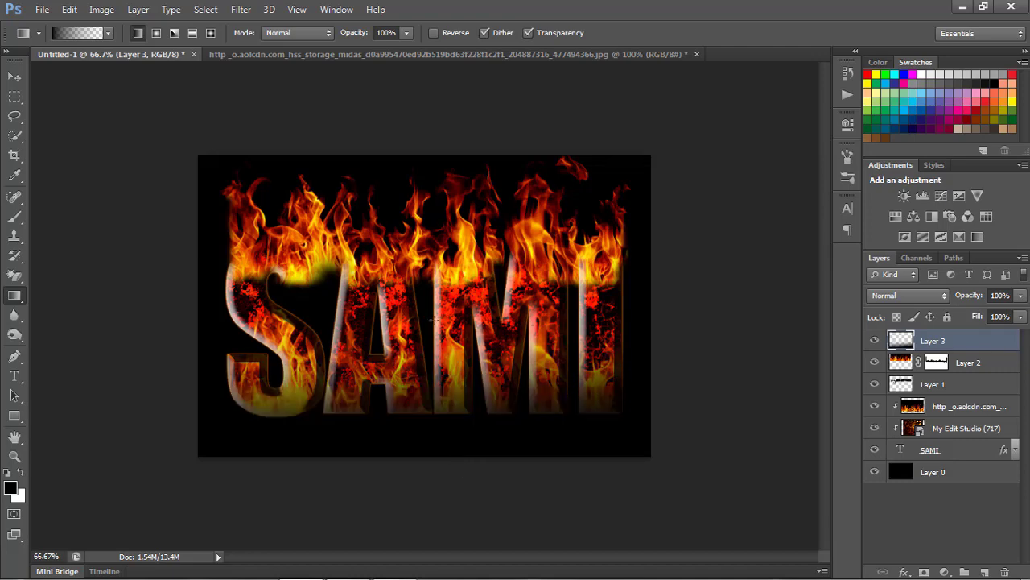
scroll(737, 313, up, 2)
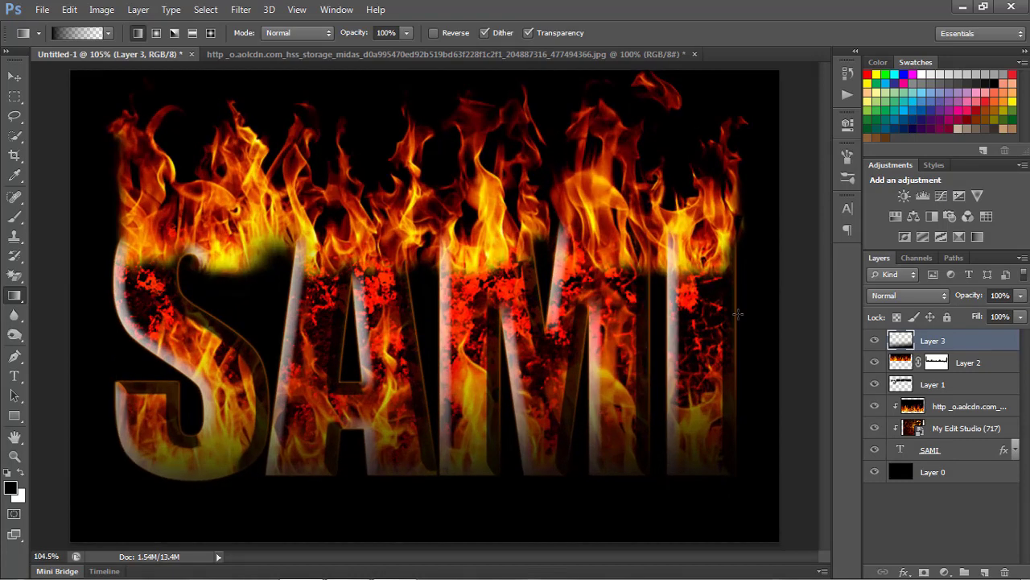
click(875, 341)
click(875, 341)
click(875, 341)
click(875, 341)
Step: Stamp all visible layers into Layer 4 and skew it by raising the top-left corner
key(ctrl+minus)
key(ctrl+minus)
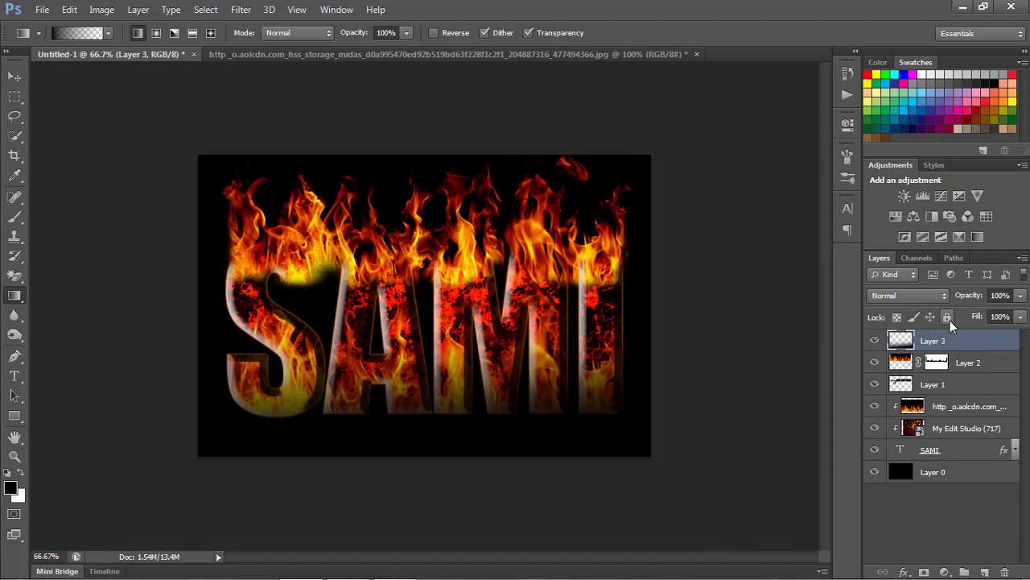
key(ctrl+alt+shift+e)
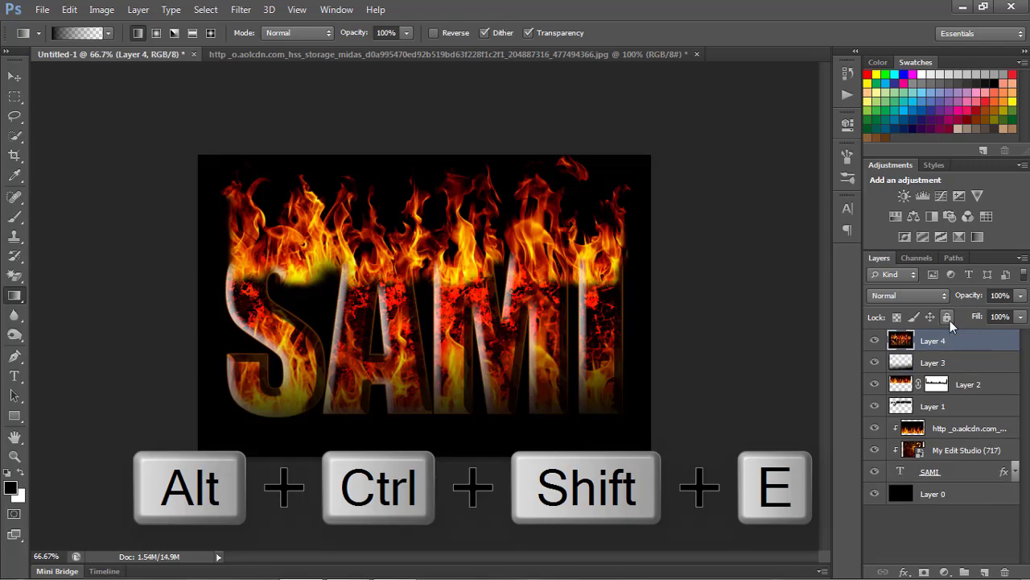
key(ctrl+t)
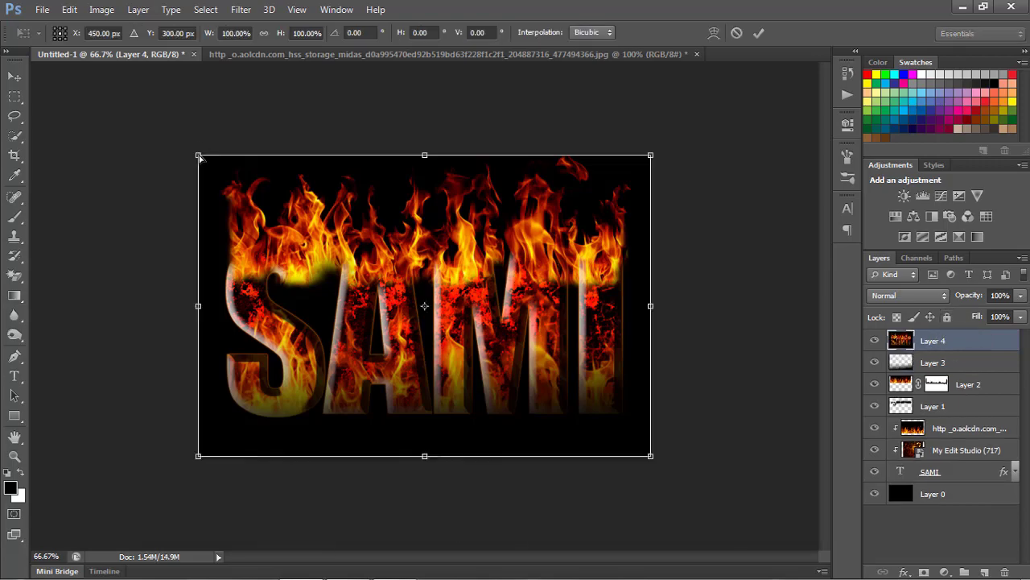
drag(198, 154, 203, 110)
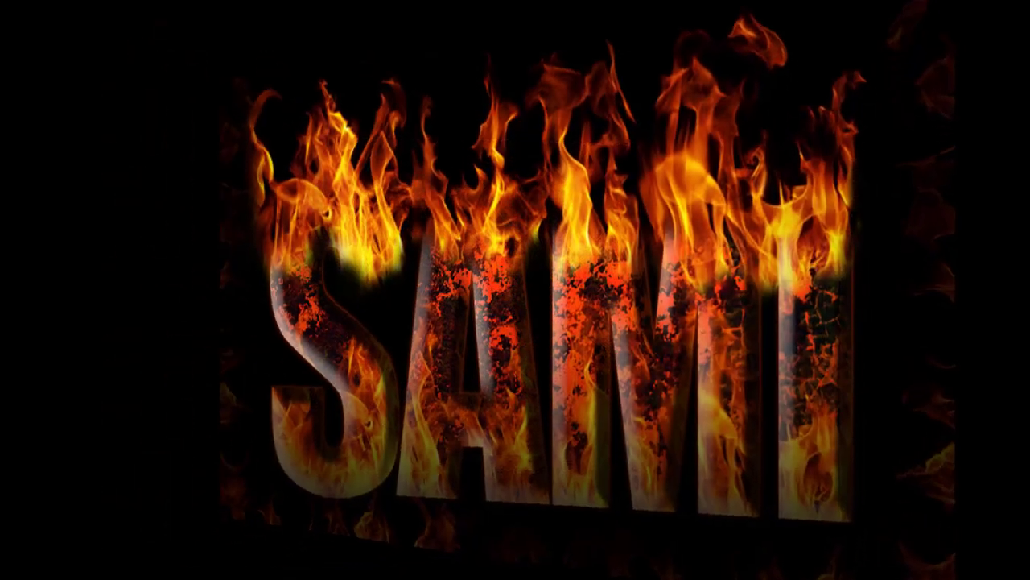